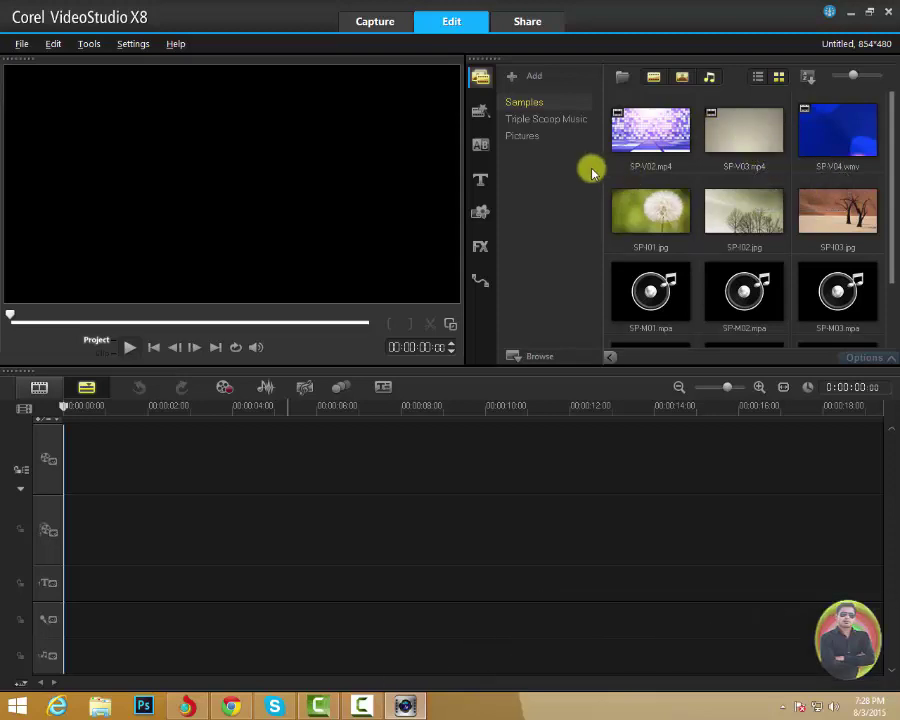
# Step: Preview the alihandal_firefly.mp3 track from the Triple Scoop Music folder, then pause playback
pyautogui.click(549, 117)
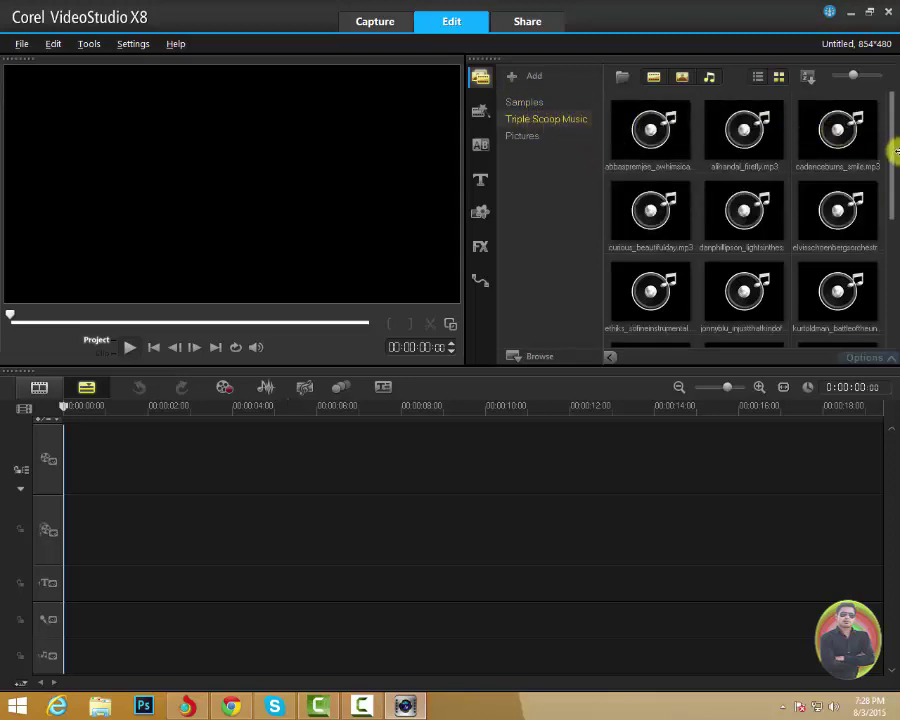
pyautogui.moveTo(893, 152)
pyautogui.mouseDown()
pyautogui.moveTo(886, 243)
pyautogui.moveTo(880, 155)
pyautogui.mouseUp()
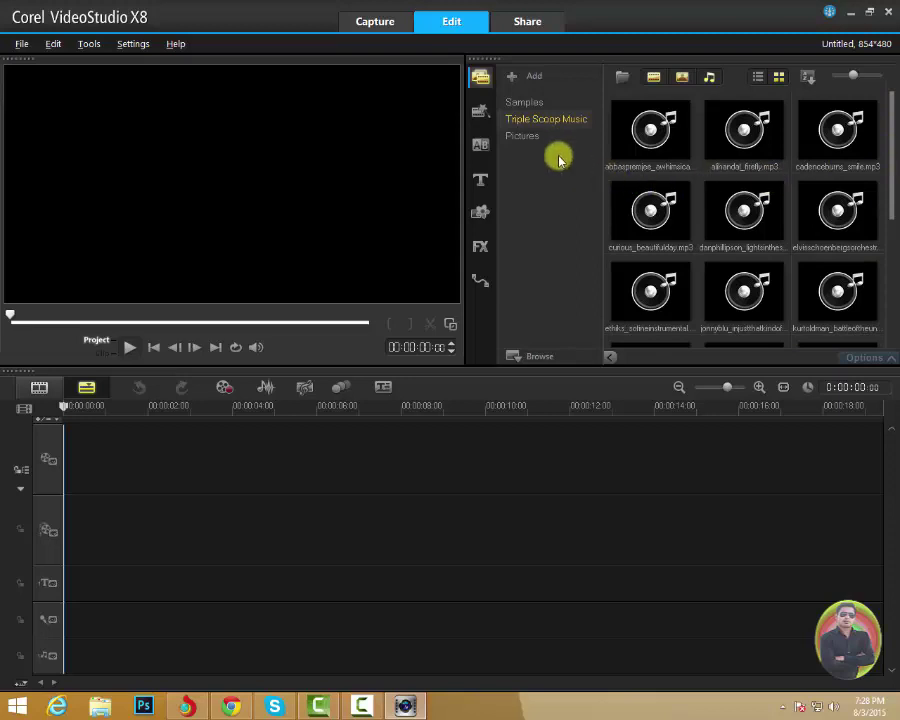
pyautogui.click(758, 130)
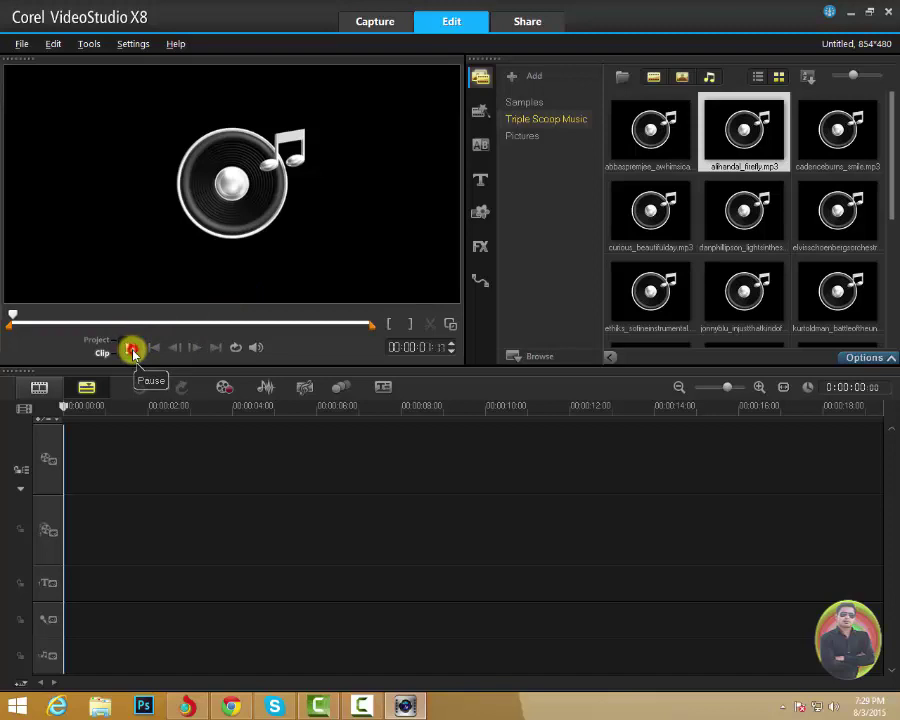
pyautogui.click(133, 350)
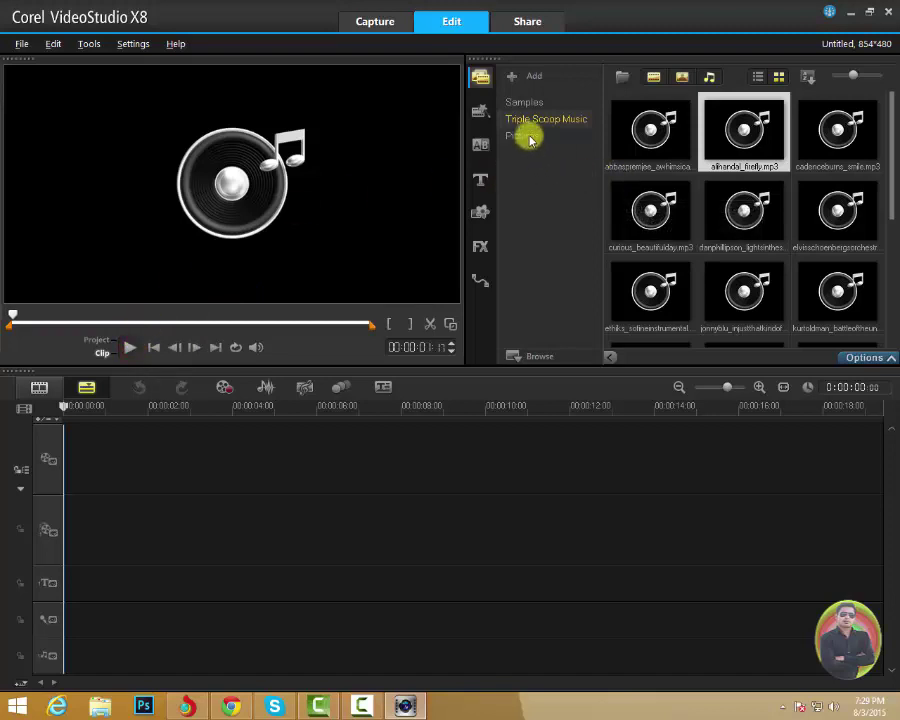
# Step: Look through the Pictures folder and the template, title, graphic, filter and path categories of the library
pyautogui.click(528, 137)
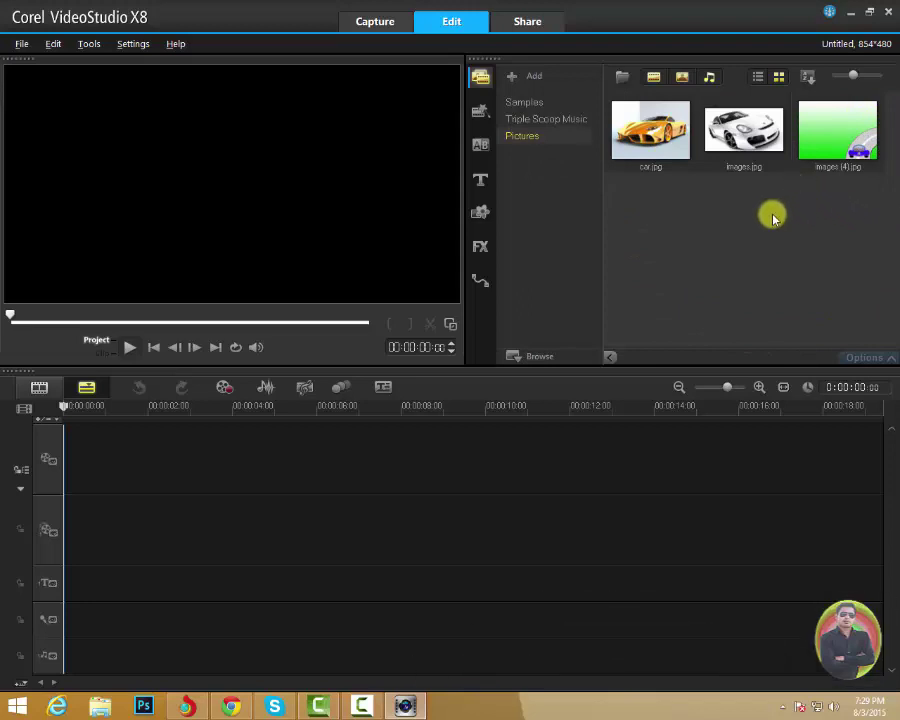
pyautogui.click(564, 217)
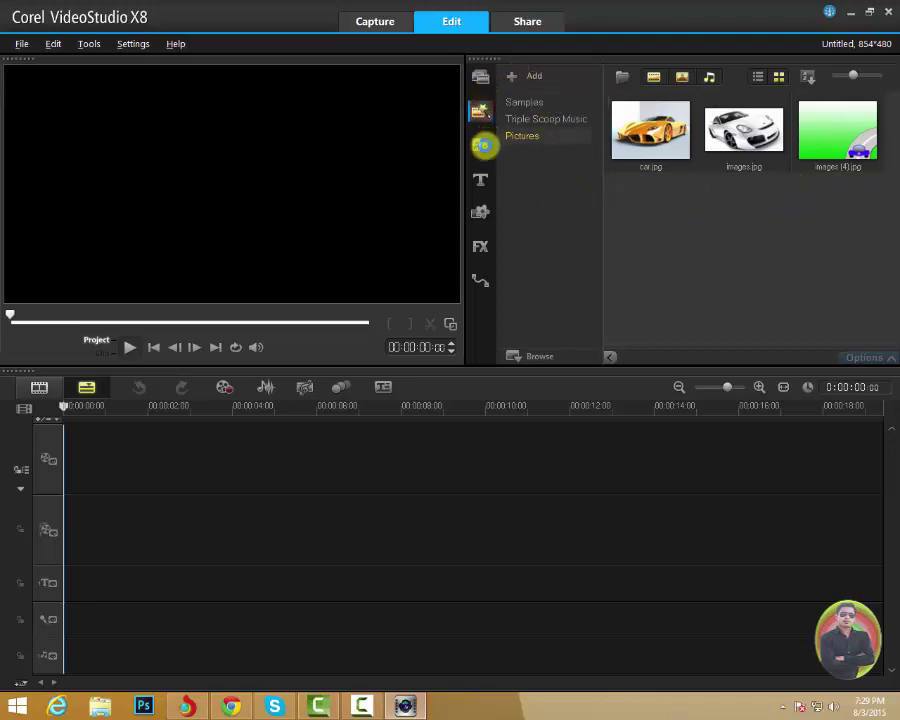
pyautogui.click(481, 146)
pyautogui.click(481, 148)
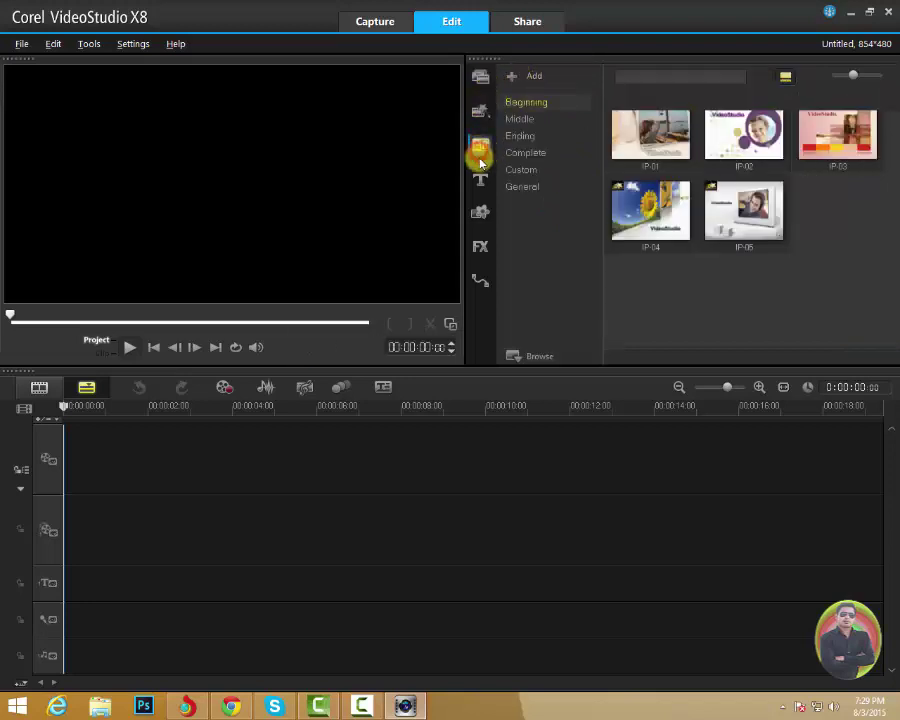
pyautogui.click(479, 182)
pyautogui.click(480, 214)
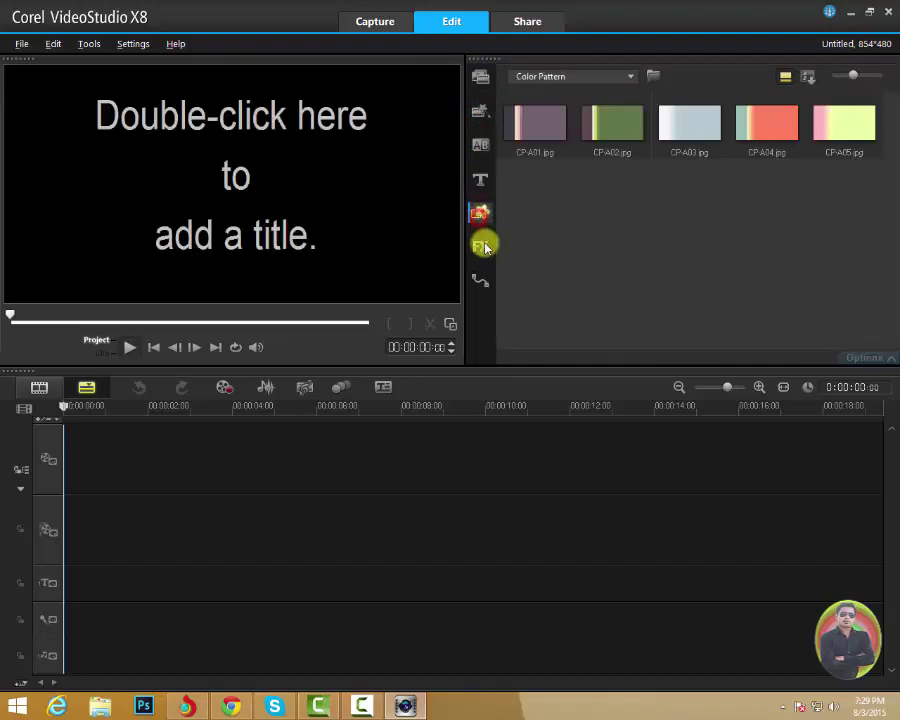
pyautogui.click(478, 247)
pyautogui.click(481, 285)
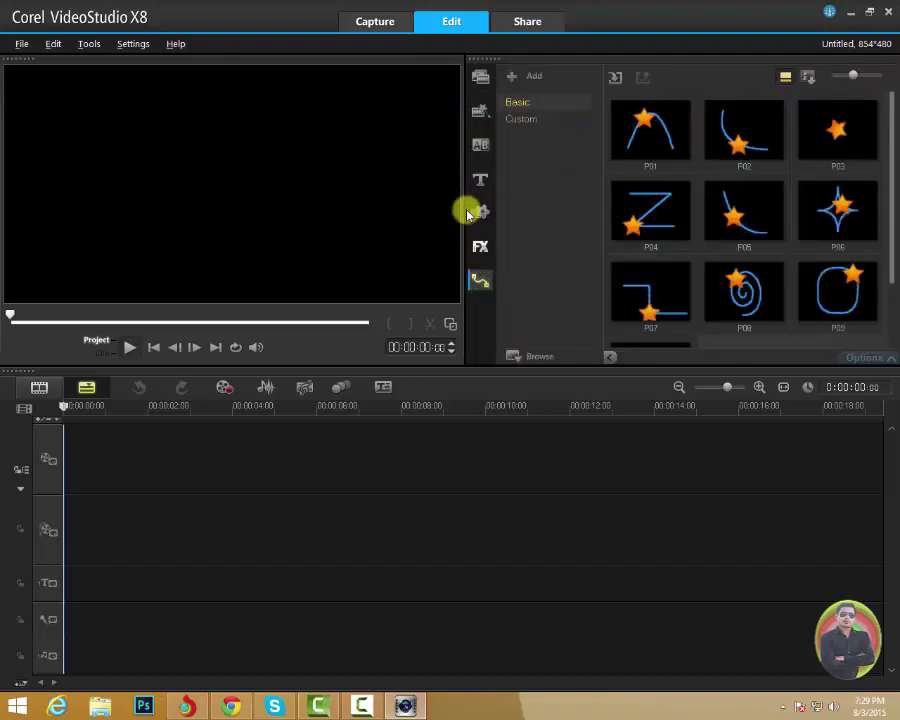
# Step: Add a new folder named Videos to the media library
pyautogui.click(481, 80)
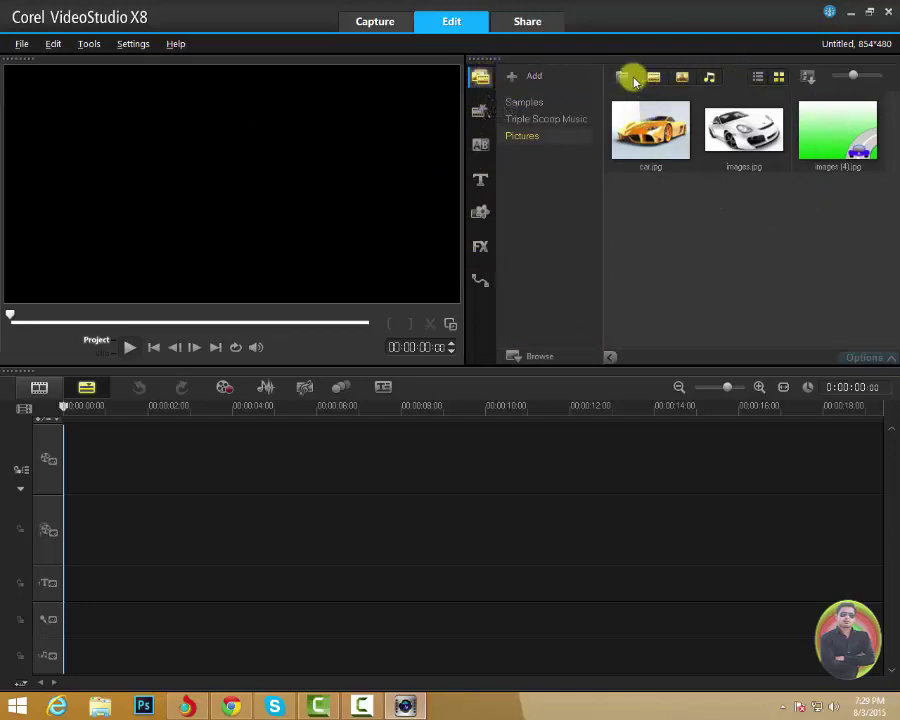
pyautogui.click(532, 78)
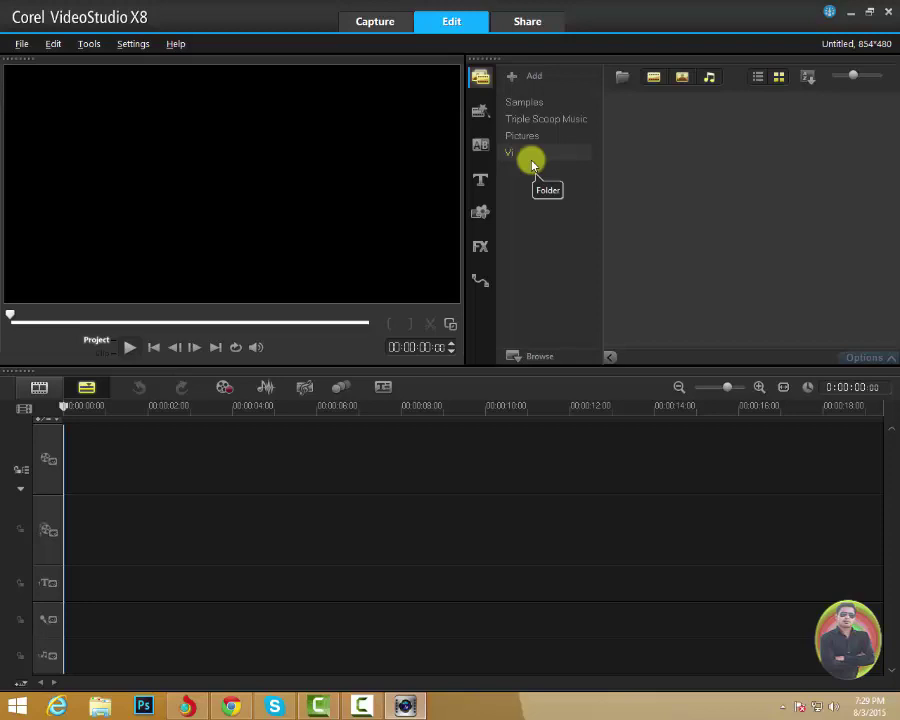
pyautogui.write('Videos')
pyautogui.click(525, 153)
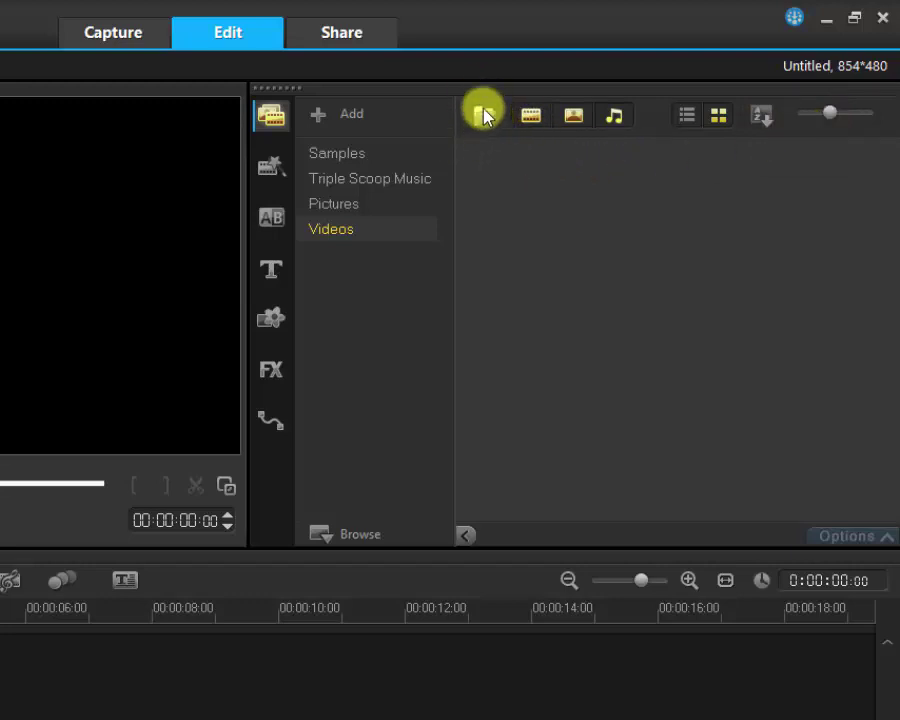
# Step: Review the contents of the Pictures, Triple Scoop Music and Samples folders
pyautogui.click(336, 207)
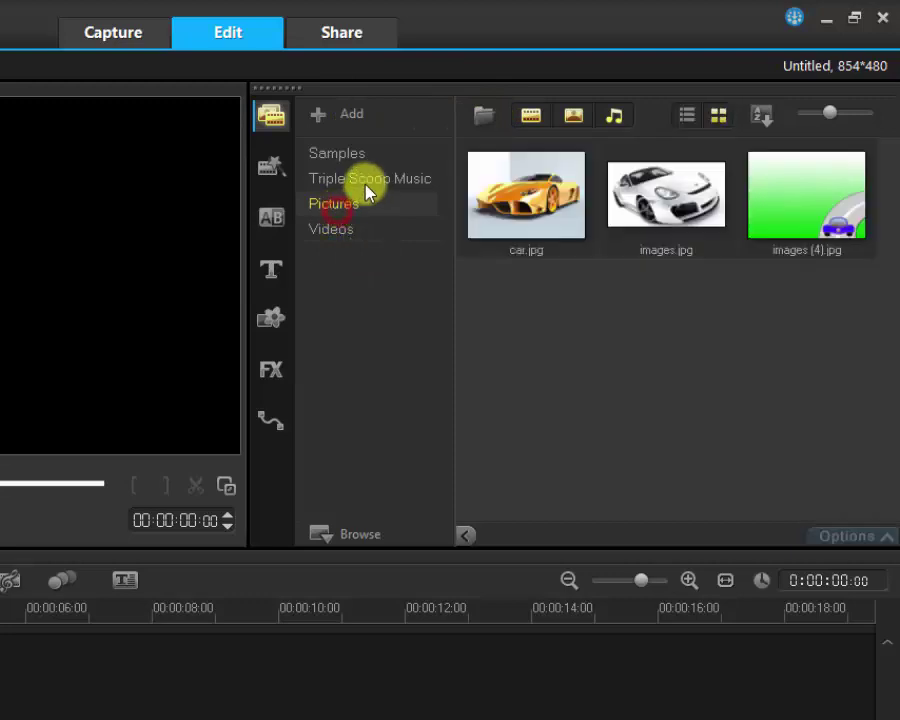
pyautogui.click(386, 185)
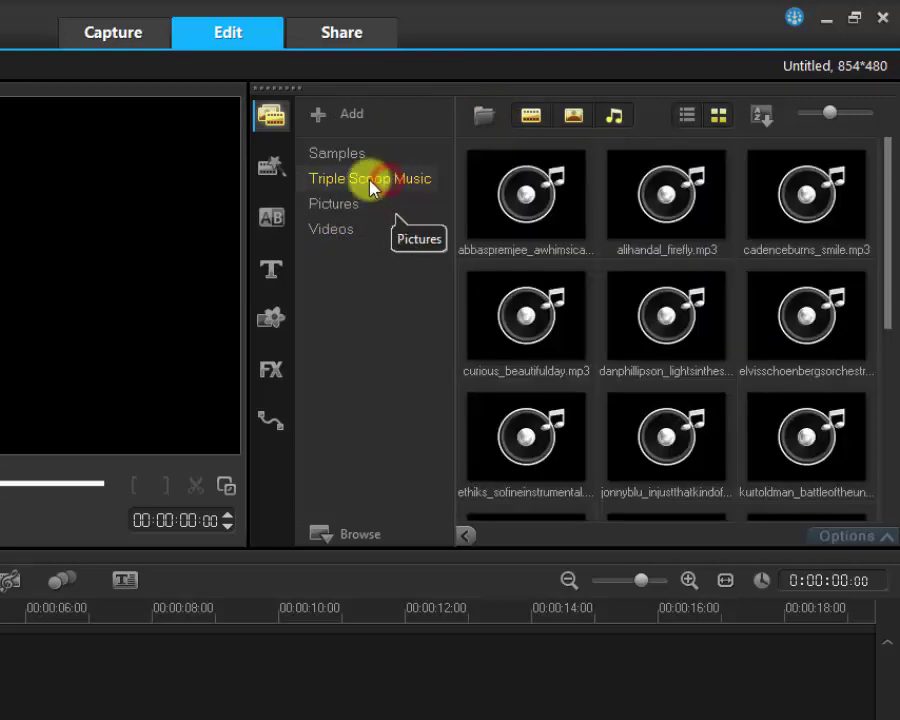
pyautogui.click(358, 155)
# Step: Import the Lethal_Combination video from the Mix HD folder into the Videos library folder
pyautogui.click(340, 230)
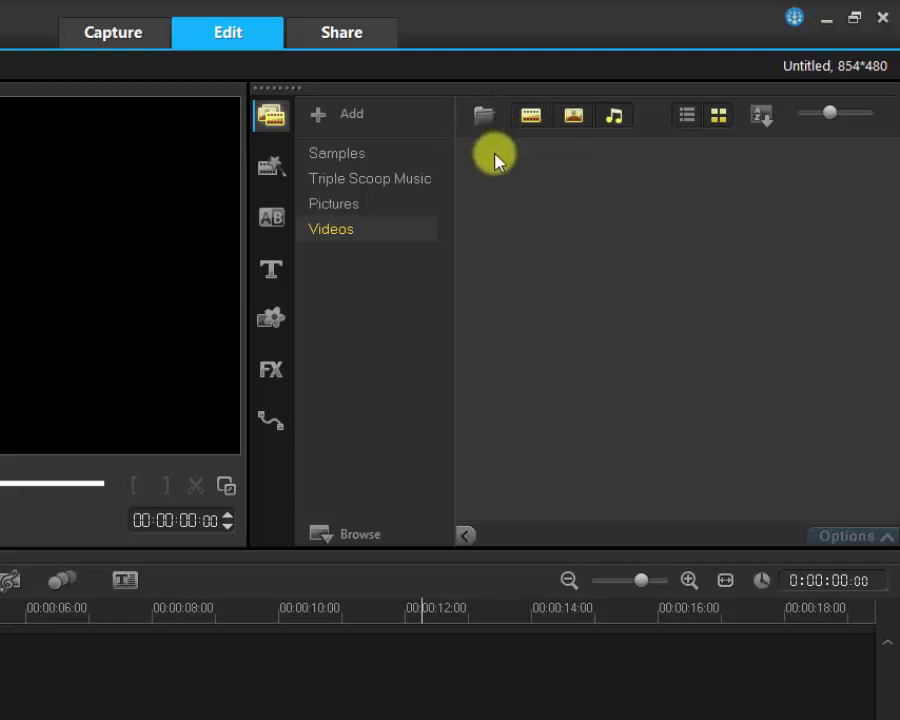
pyautogui.click(487, 120)
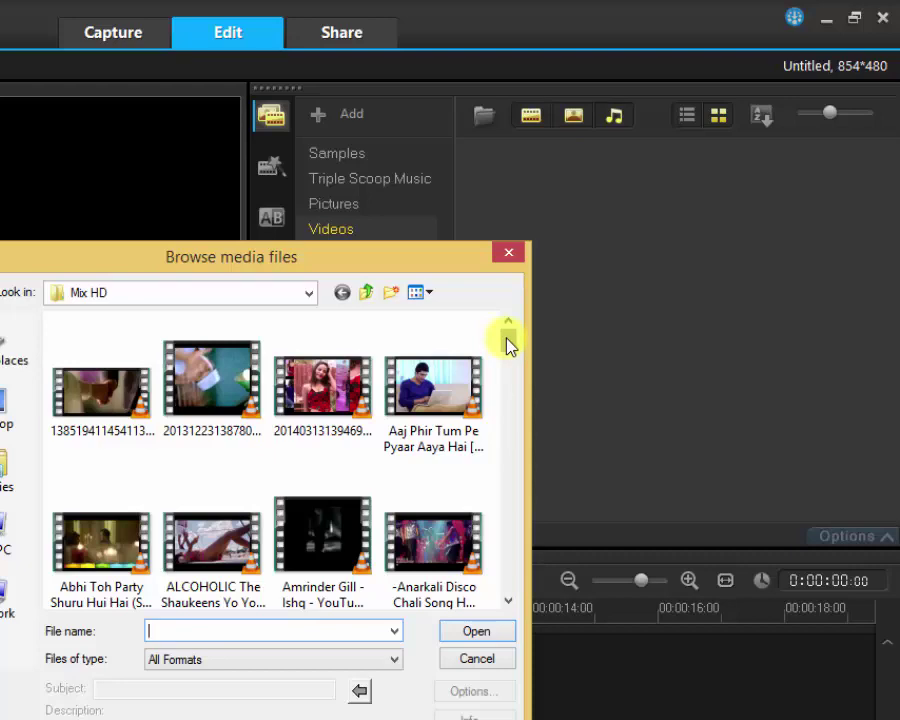
pyautogui.moveTo(508, 345); pyautogui.dragTo(508, 394)
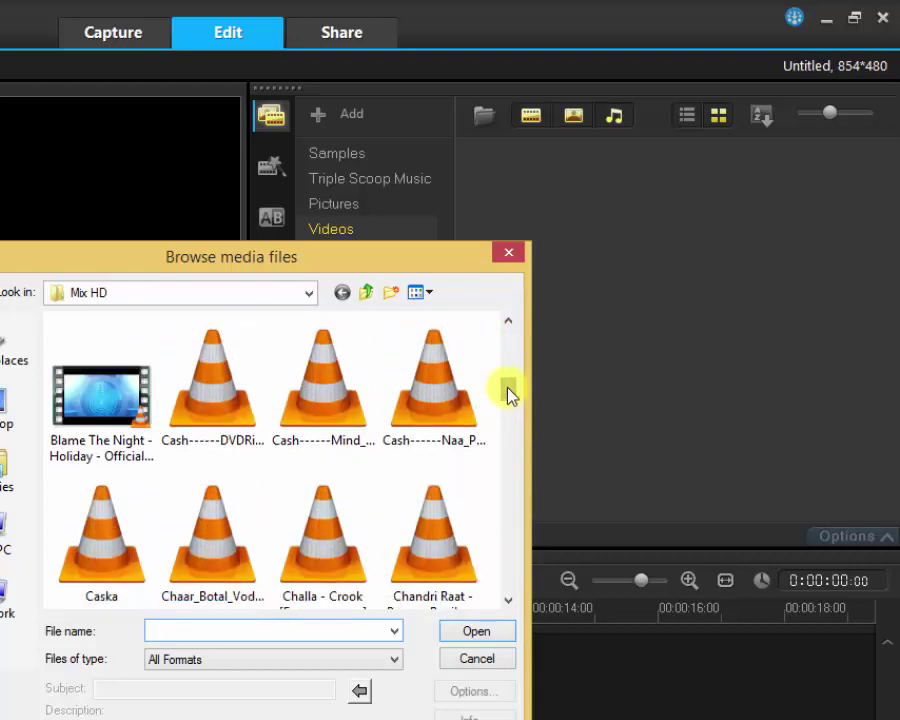
pyautogui.moveTo(508, 392); pyautogui.dragTo(517, 450)
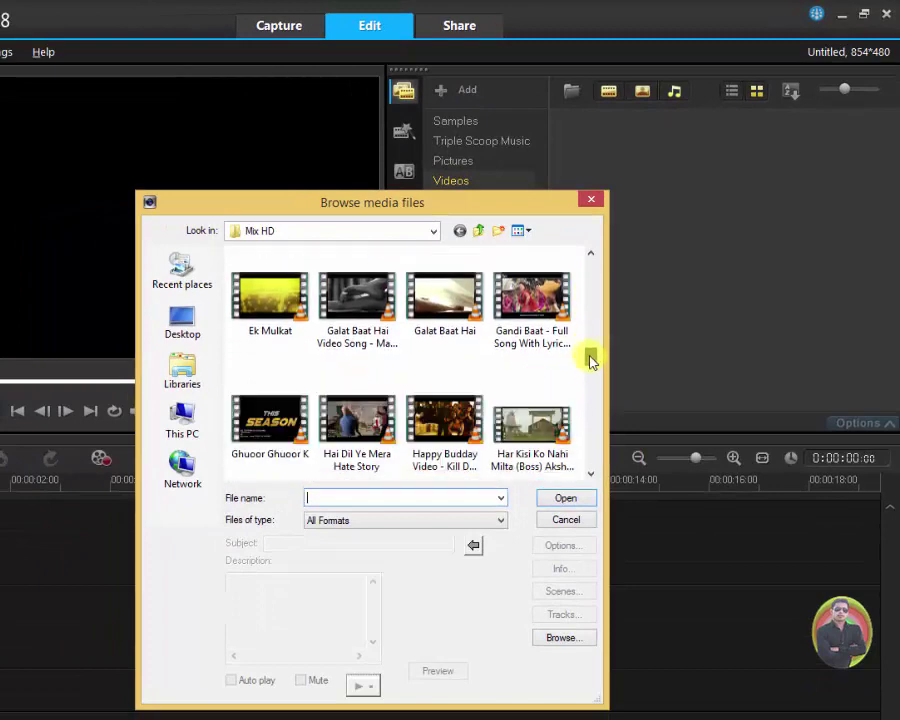
pyautogui.moveTo(591, 362); pyautogui.dragTo(591, 372)
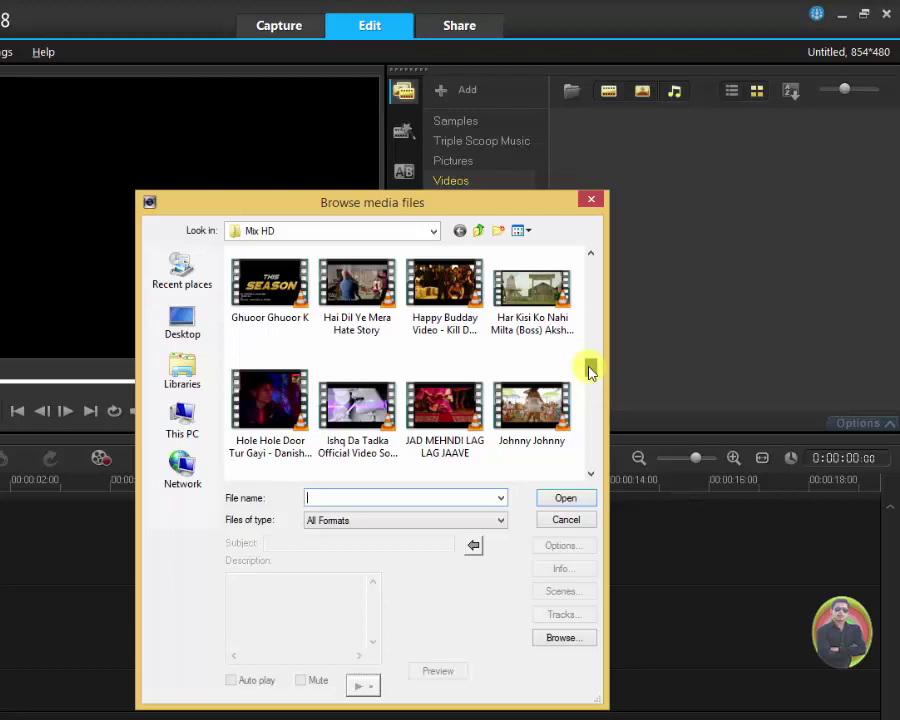
pyautogui.moveTo(589, 368); pyautogui.dragTo(589, 392)
pyautogui.doubleClick(540, 400)
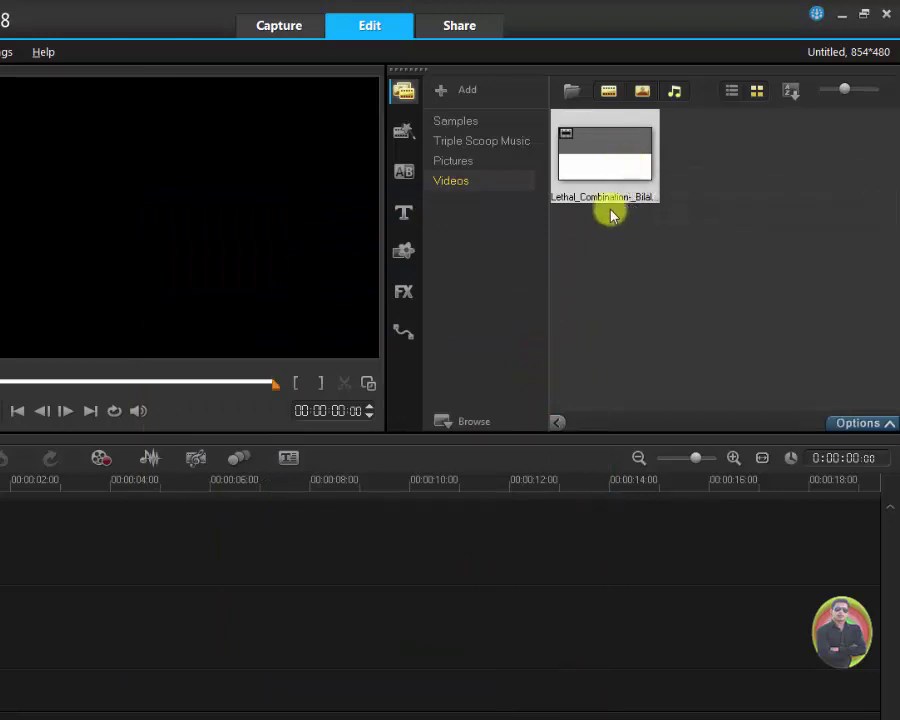
pyautogui.click(612, 152)
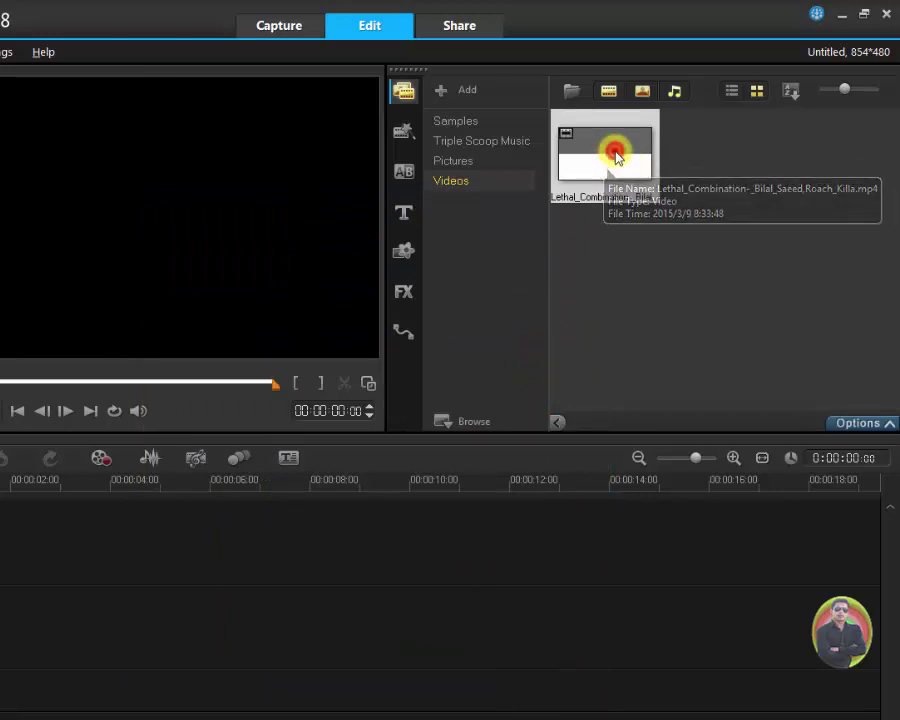
pyautogui.doubleClick(612, 150)
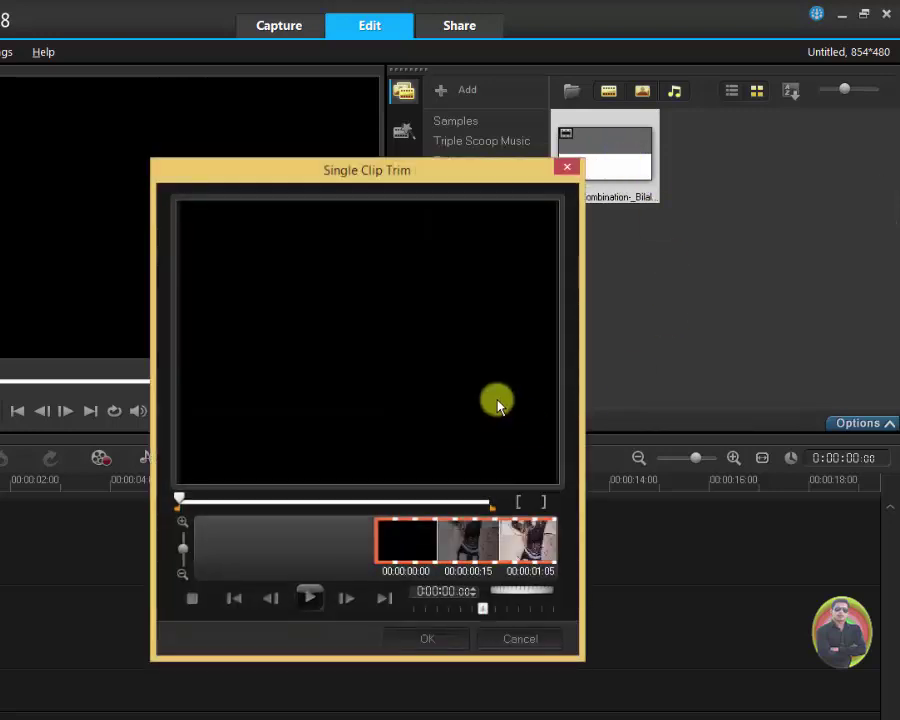
pyautogui.click(566, 169)
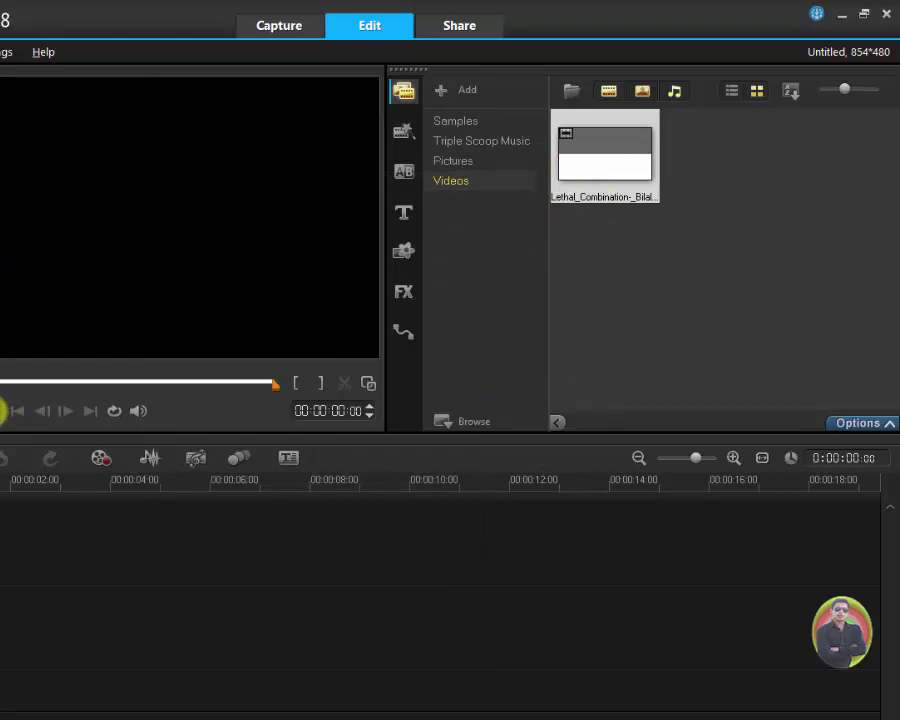
# Step: Play the imported Lethal_Combination clip in the preview, lower the playback volume, and pause it
pyautogui.press('space')
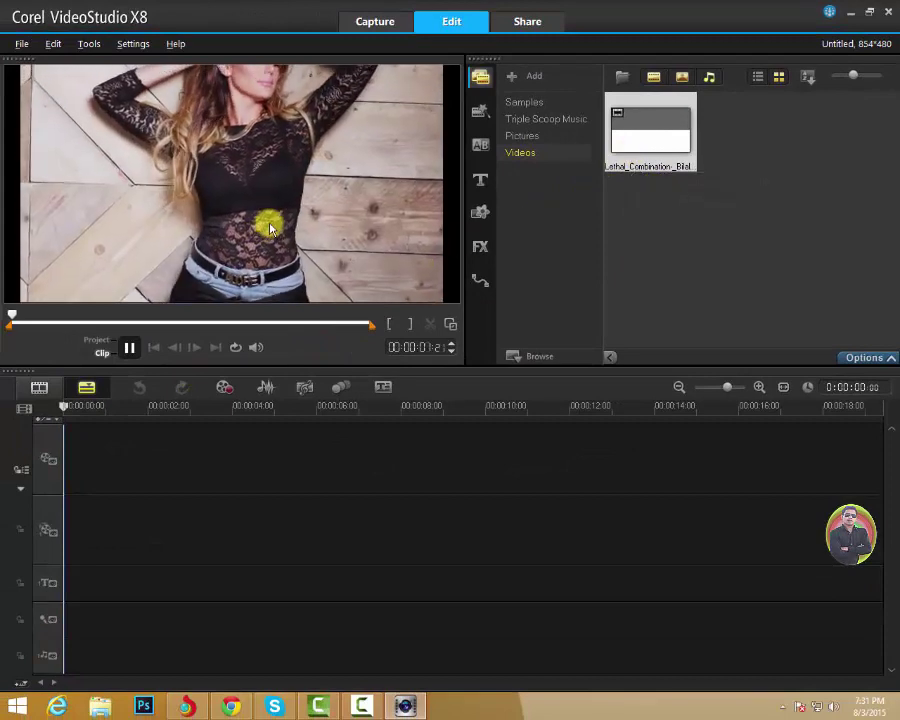
pyautogui.click(254, 347)
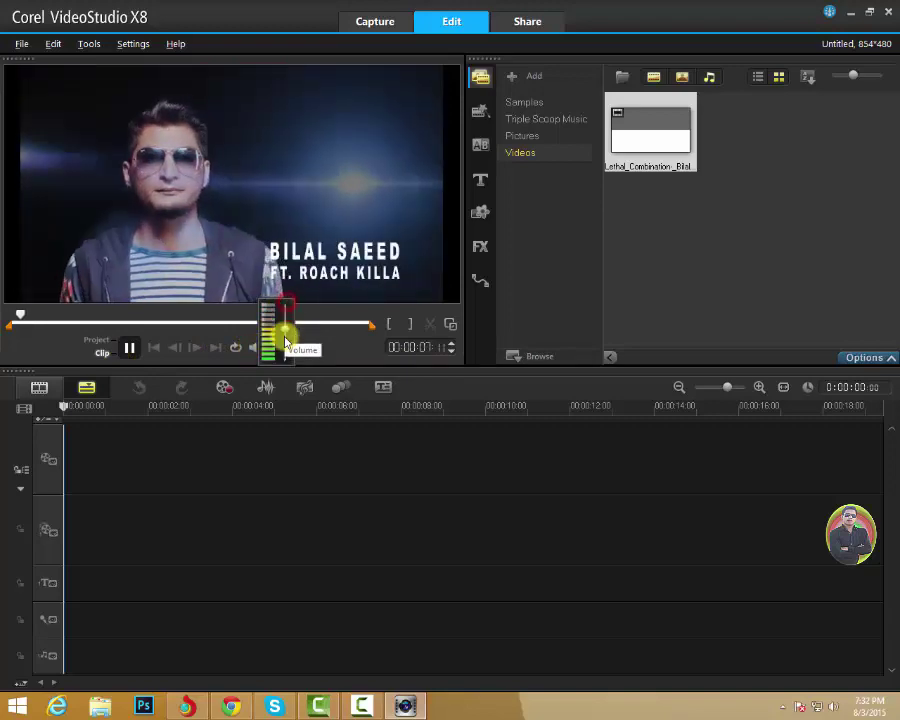
pyautogui.moveTo(286, 342); pyautogui.dragTo(282, 352)
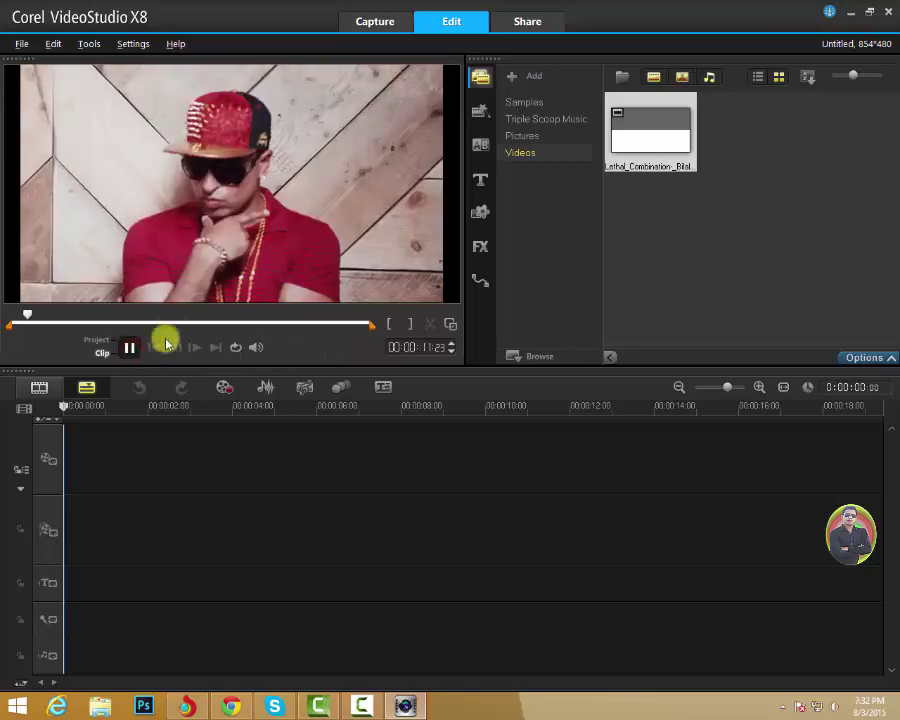
pyautogui.click(129, 347)
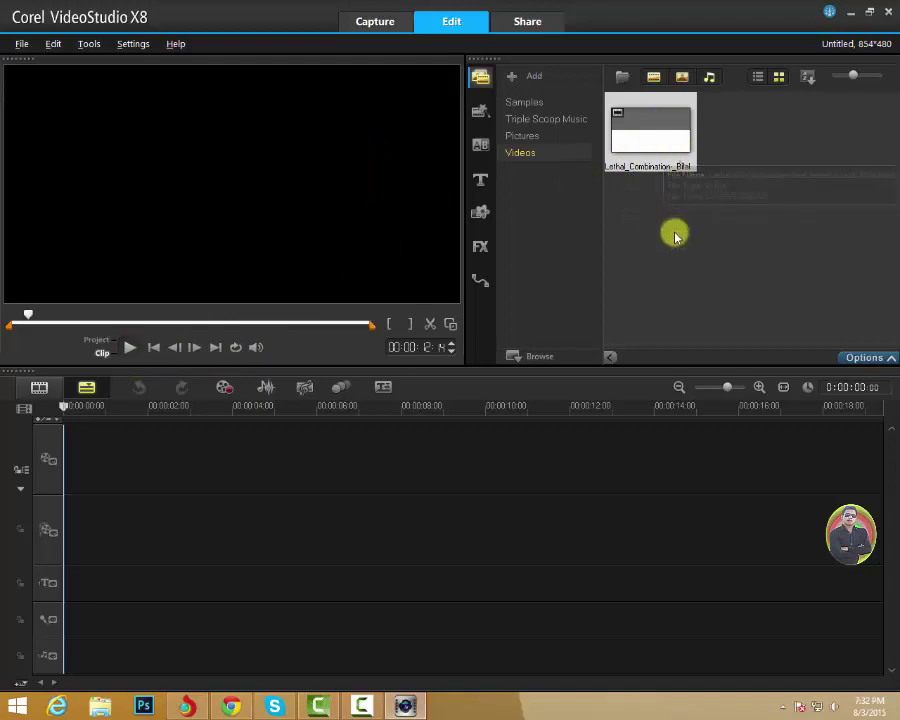
pyautogui.click(623, 77)
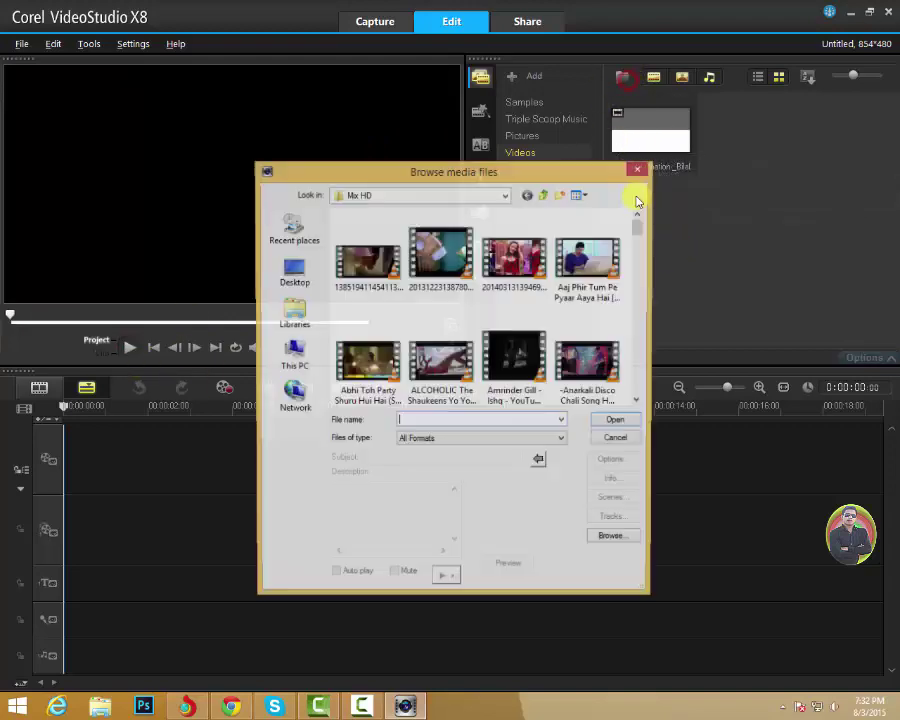
pyautogui.click(362, 261)
pyautogui.doubleClick(362, 261)
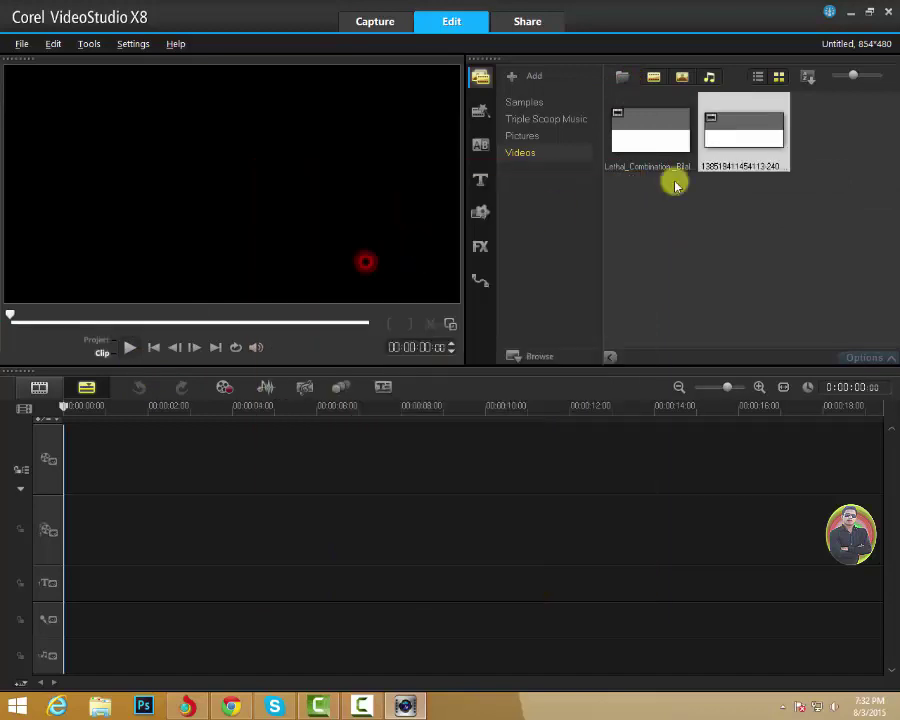
# Step: Select the Lethal_Combination clip in the Videos folder and preview its playback
pyautogui.rightClick(746, 134)
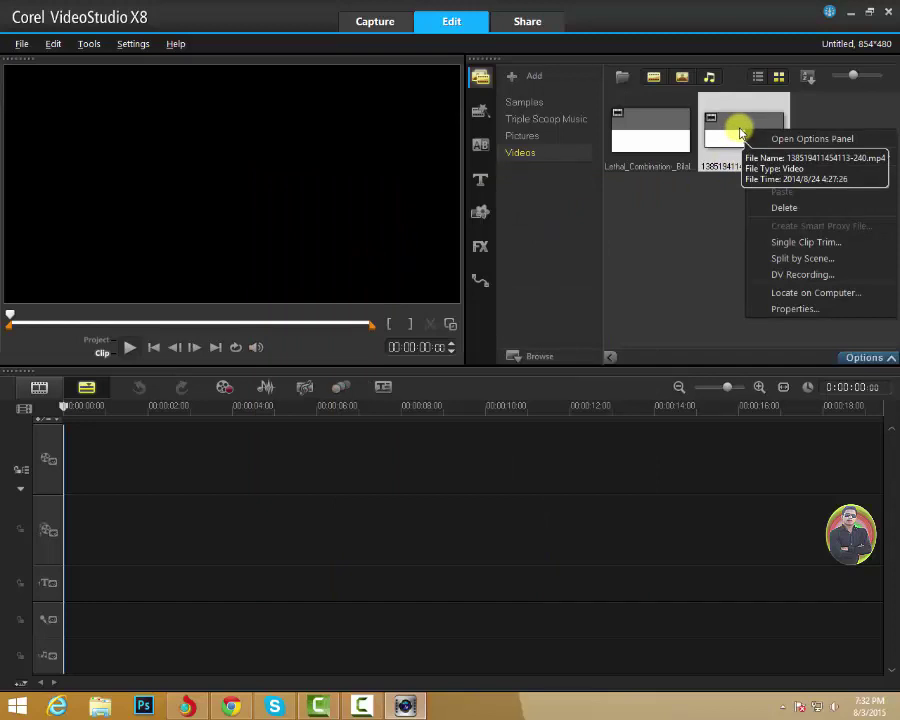
pyautogui.click(740, 133)
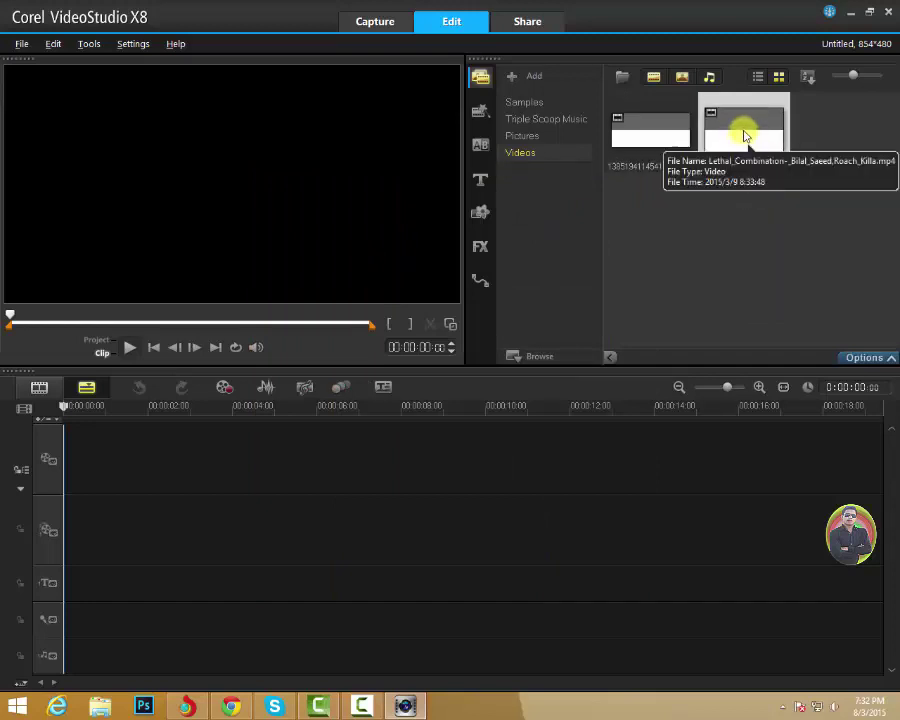
pyautogui.click(131, 347)
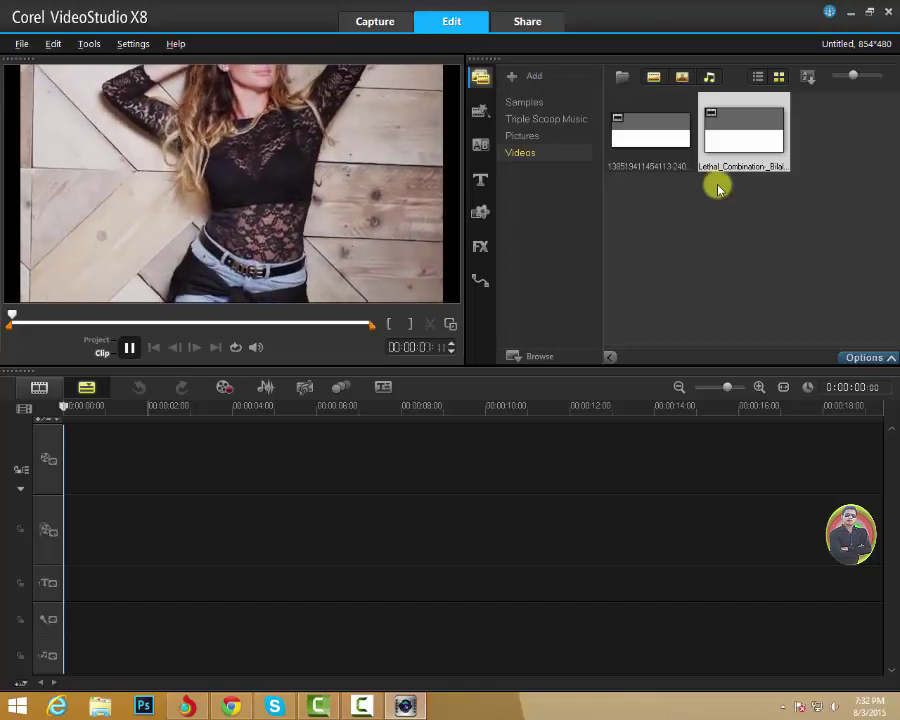
pyautogui.click(736, 138)
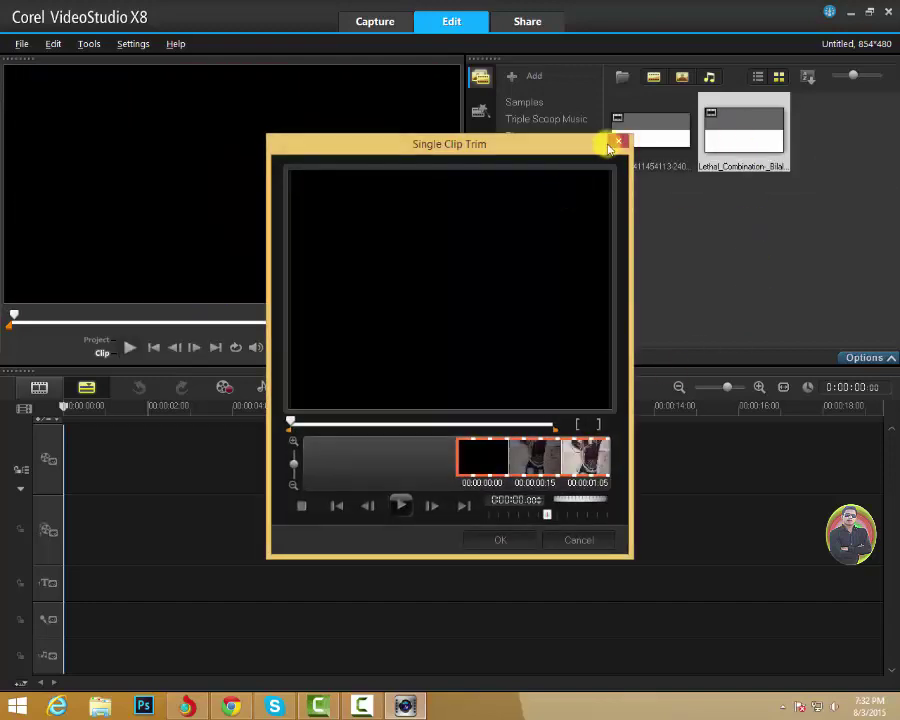
pyautogui.click(616, 143)
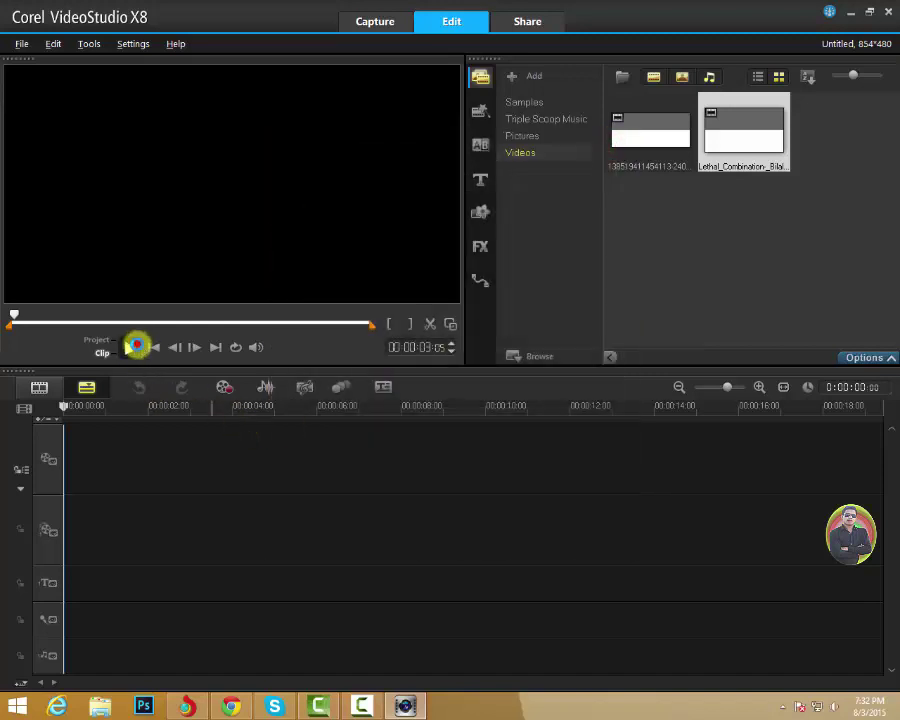
pyautogui.click(129, 347)
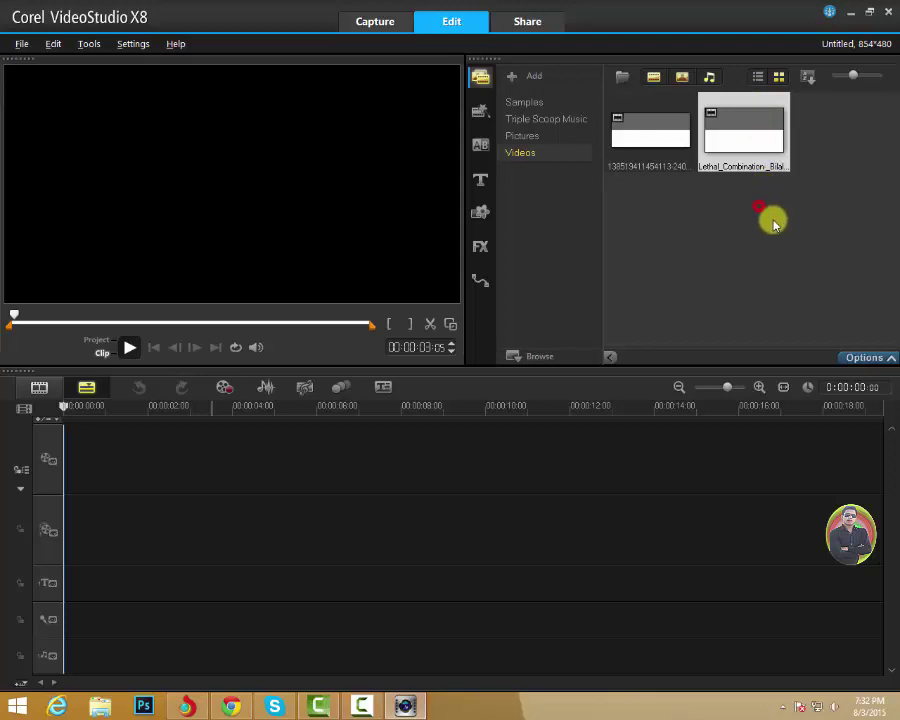
# Step: Import the Abhi Toh Party Shuru Hui Hai video from the Mix HD folder into the Videos library folder
pyautogui.click(683, 215)
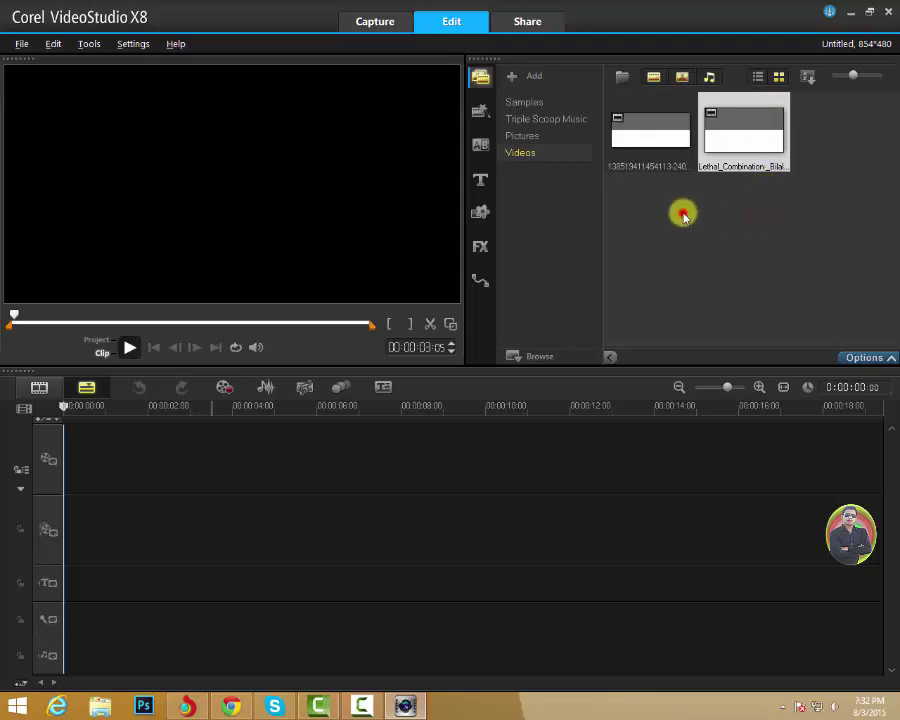
pyautogui.click(197, 318)
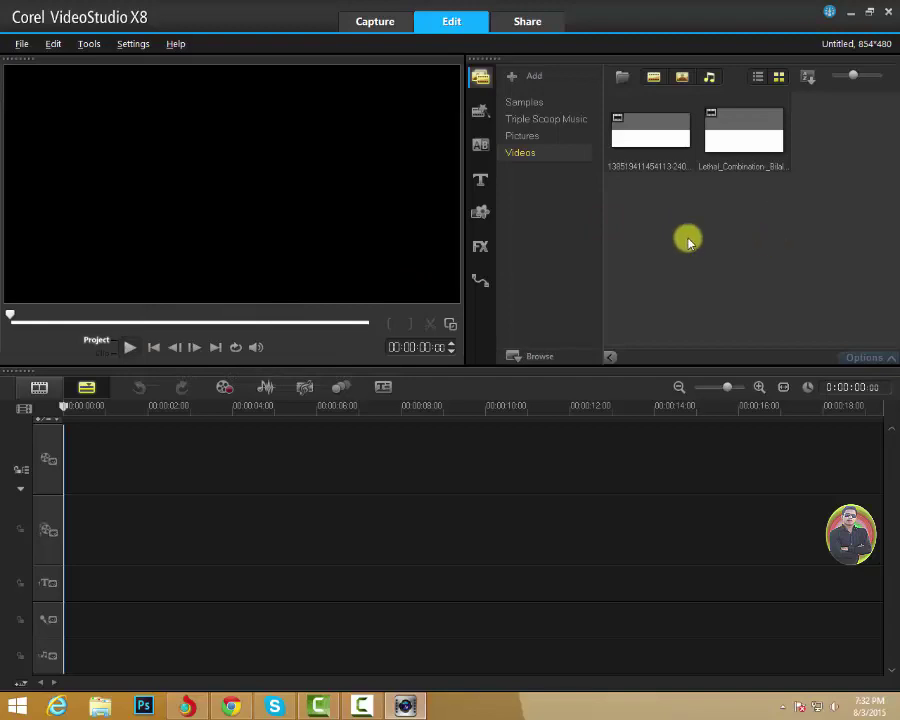
pyautogui.click(623, 76)
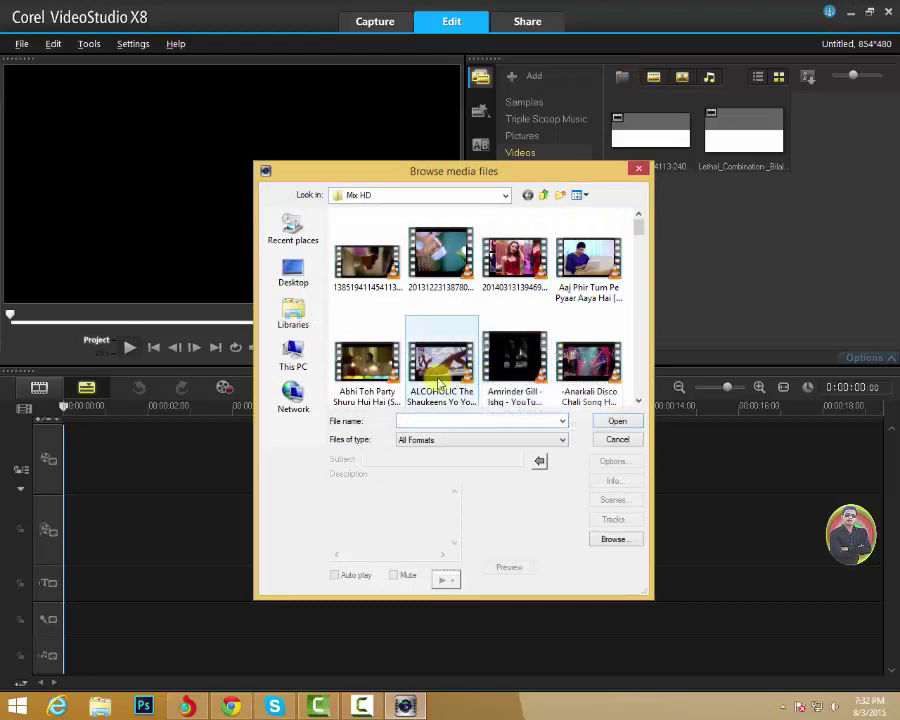
pyautogui.doubleClick(383, 375)
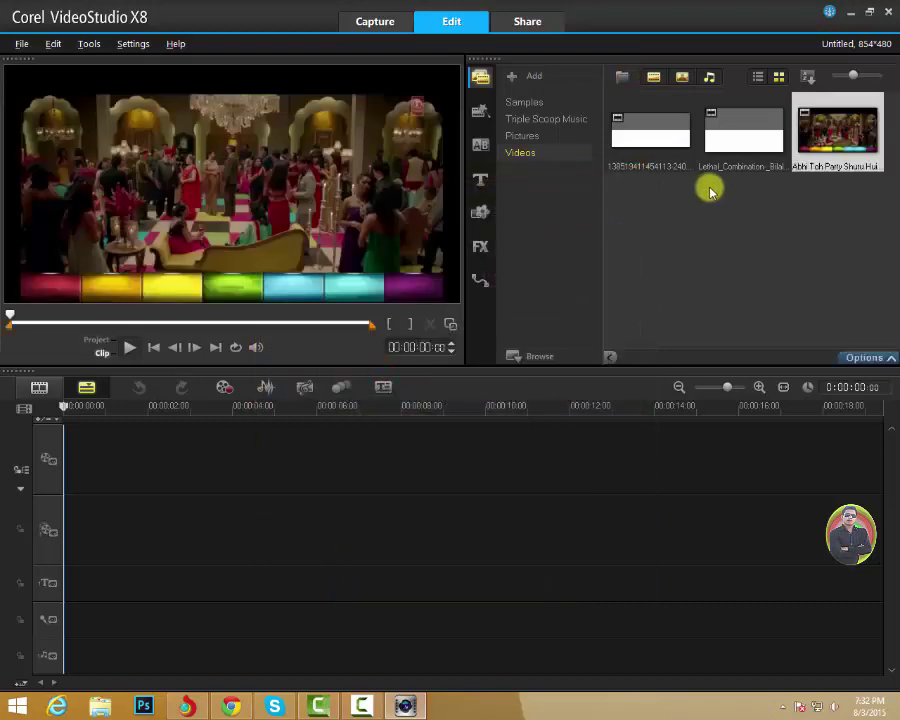
# Step: Import the video Bismil (Speedmaza.Com) HD 720p.mp4 from the Mix HD folder into the Videos library folder
pyautogui.click(622, 76)
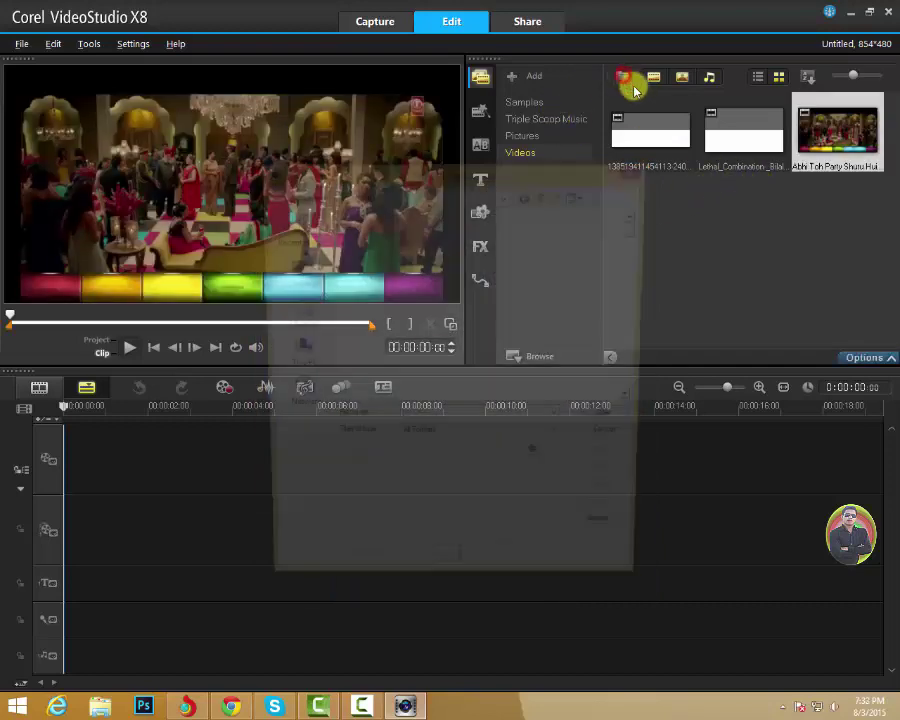
pyautogui.moveTo(641, 228); pyautogui.dragTo(641, 262)
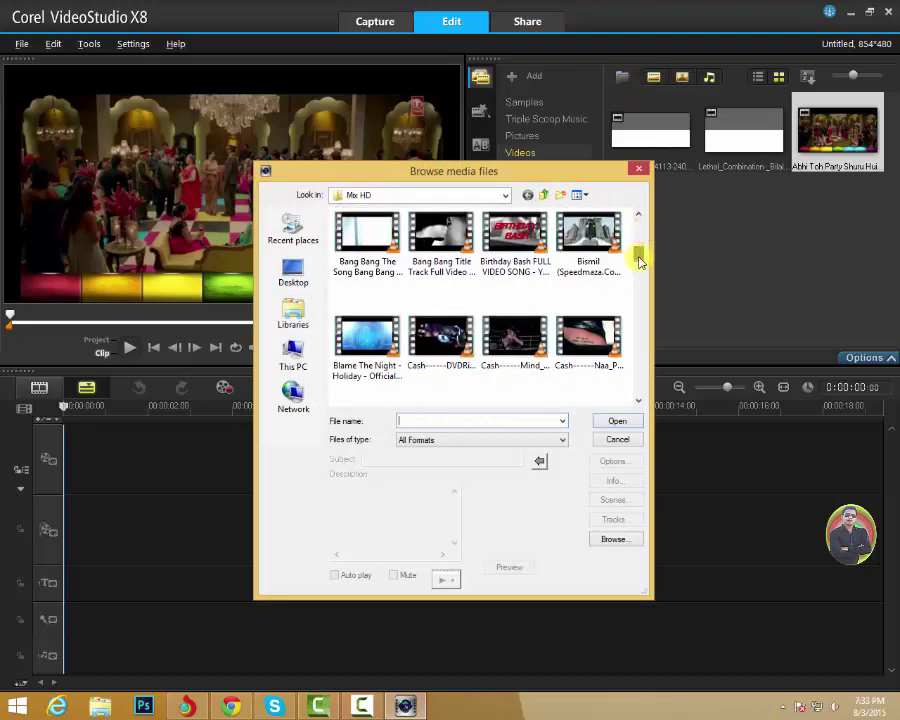
pyautogui.doubleClick(594, 237)
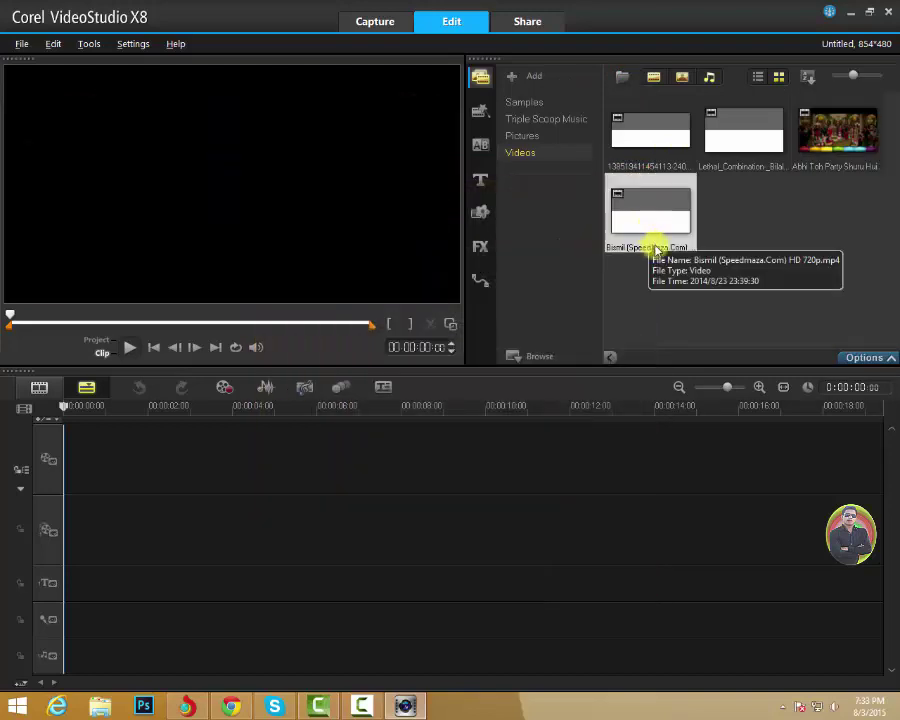
# Step: Import the Desi Look VIDEO Song file from the Mix HD folder into the Videos library folder and clear the selection
pyautogui.click(622, 77)
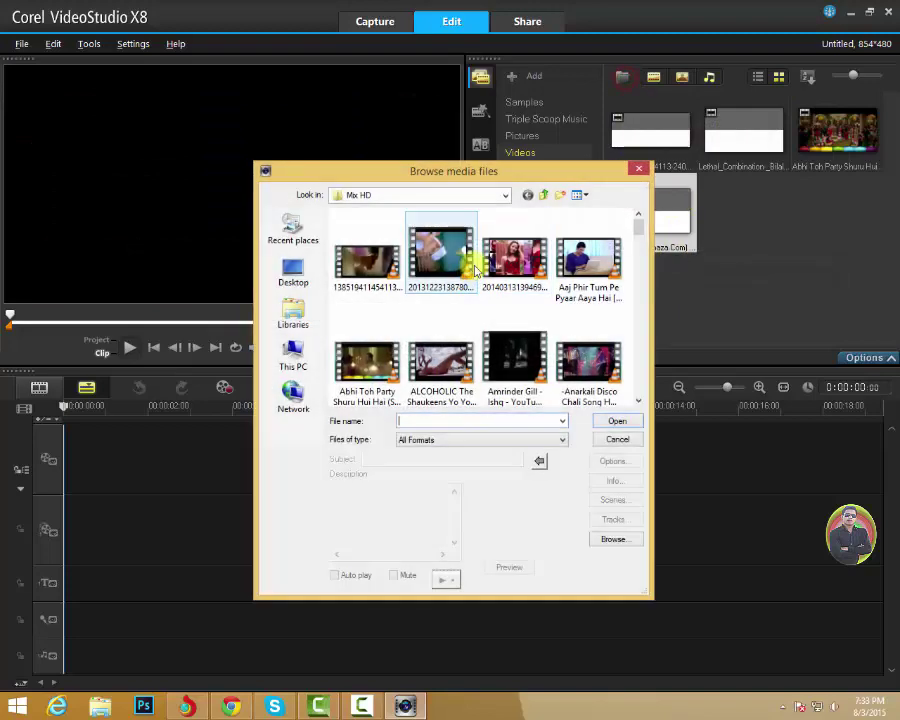
pyautogui.moveTo(648, 232); pyautogui.dragTo(639, 277)
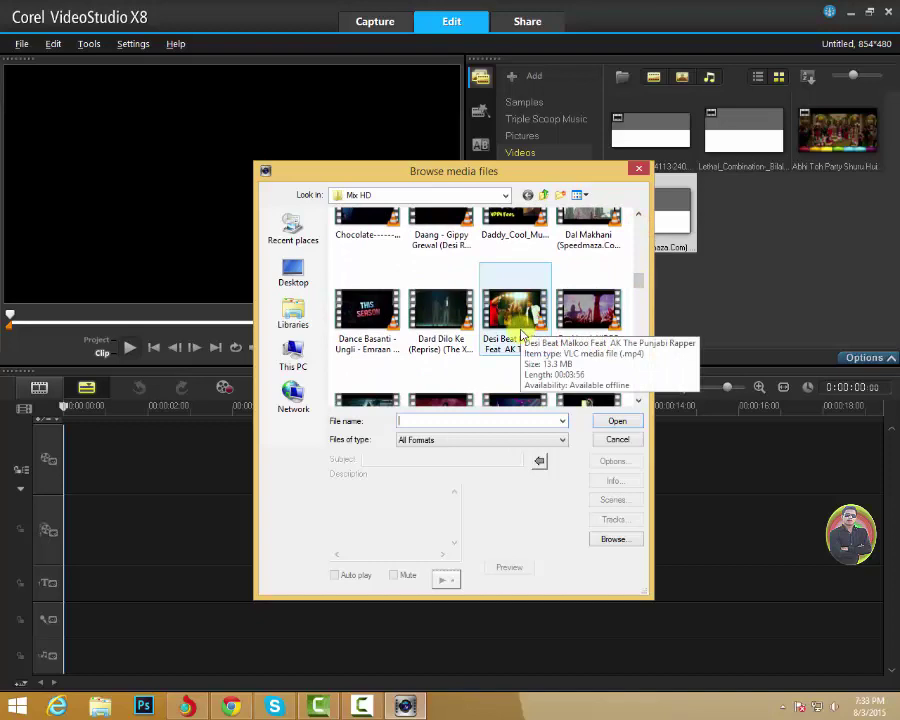
pyautogui.doubleClick(588, 318)
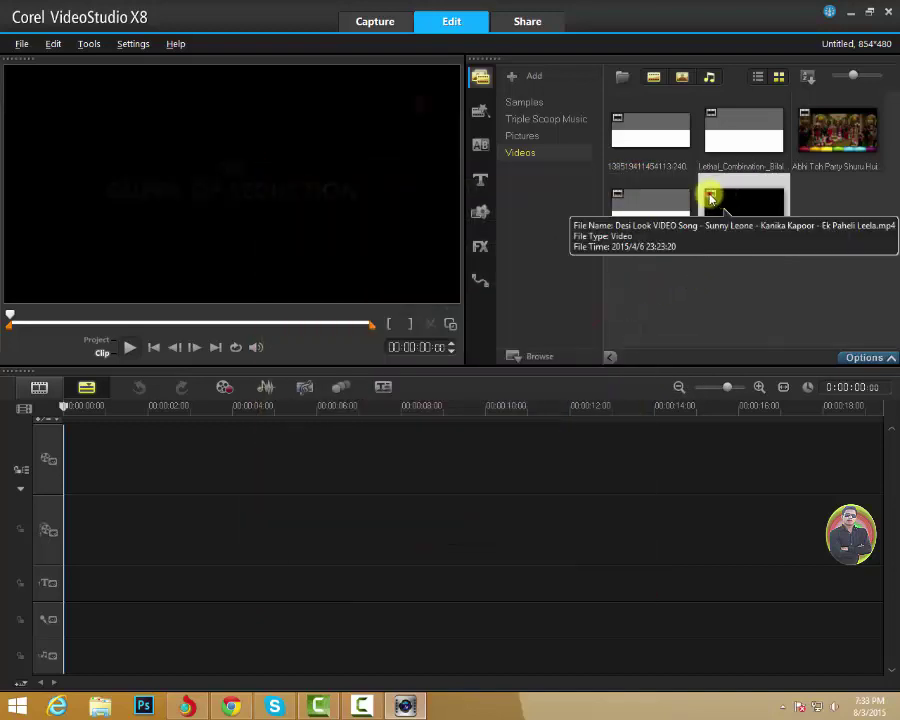
pyautogui.click(752, 314)
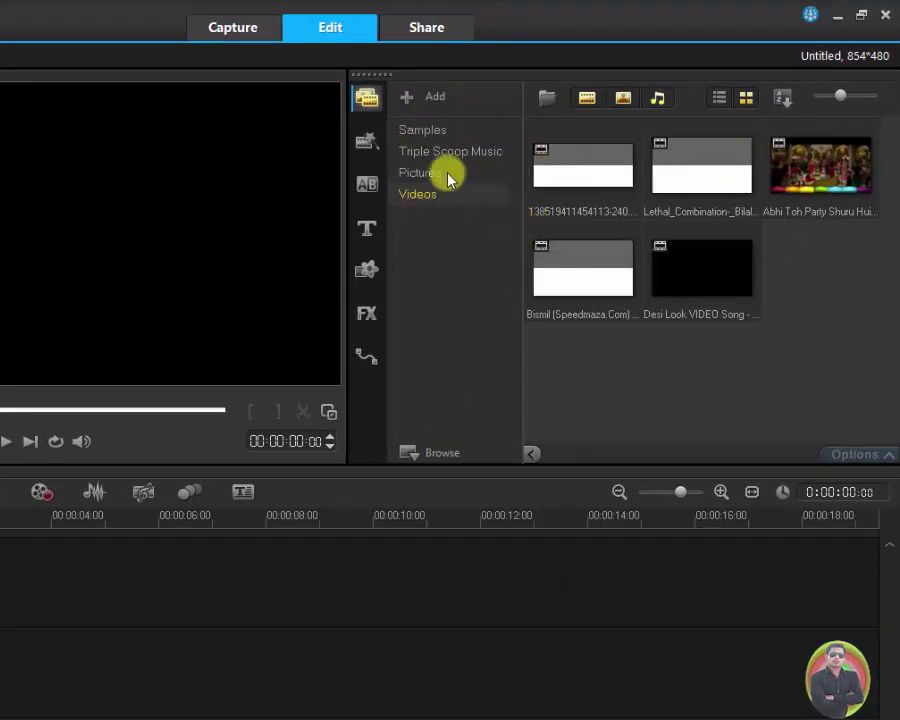
# Step: Add a new library folder named Car Pictures and select it
pyautogui.click(434, 97)
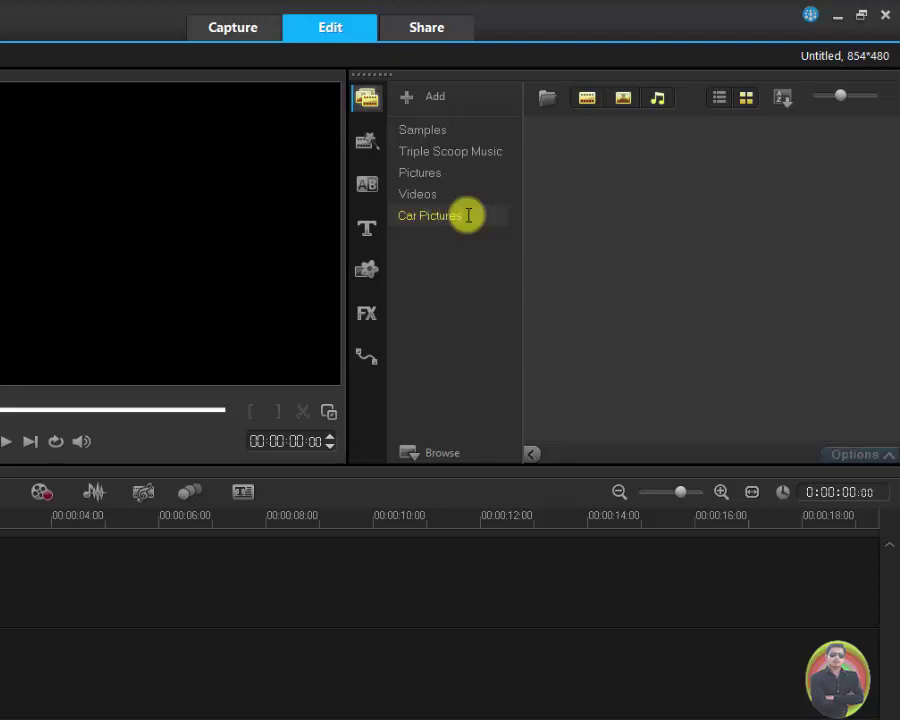
pyautogui.click(428, 216)
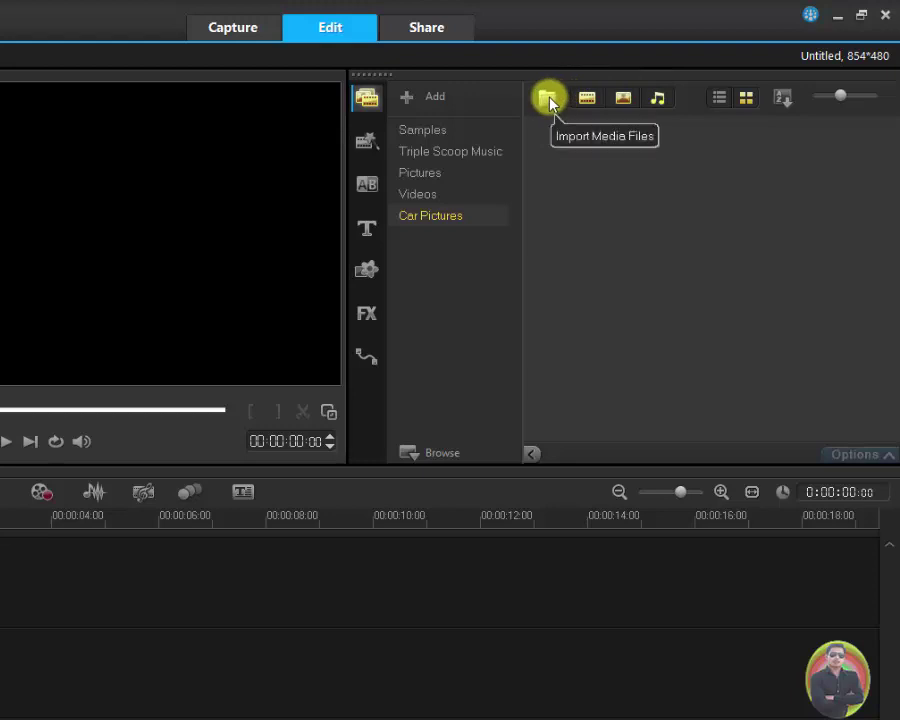
# Step: Start a media import for the Car Pictures folder and browse to Downloads, Web Pictures, folder 1
pyautogui.click(548, 100)
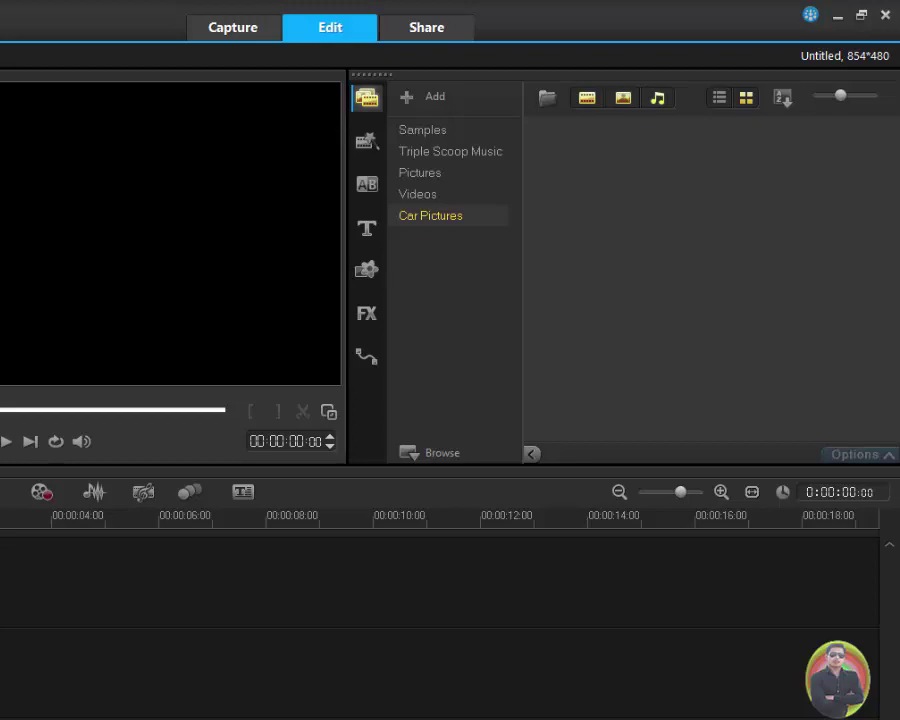
pyautogui.click(550, 99)
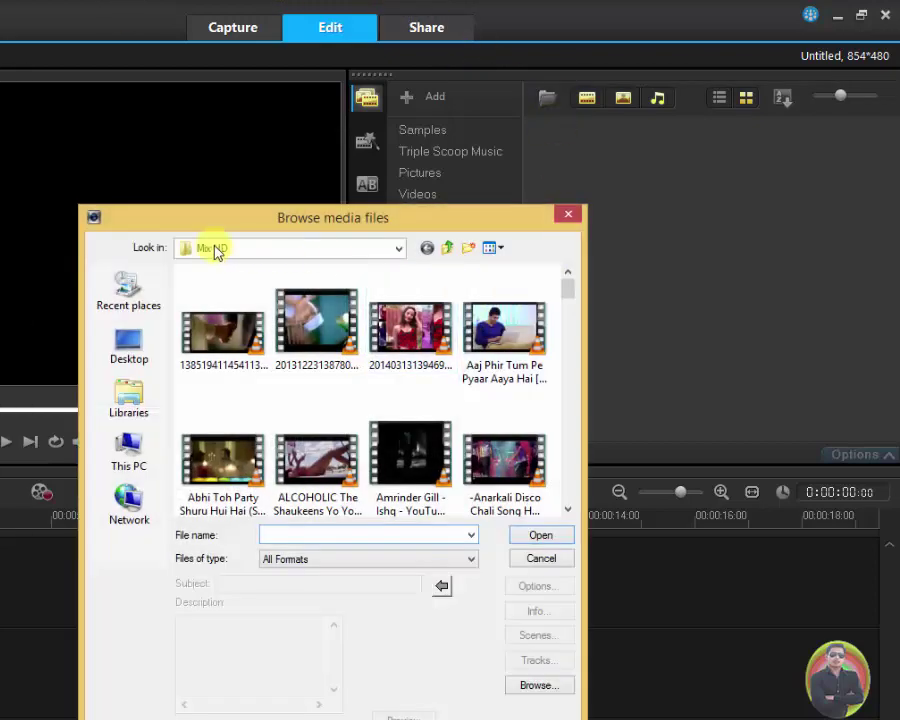
pyautogui.click(450, 249)
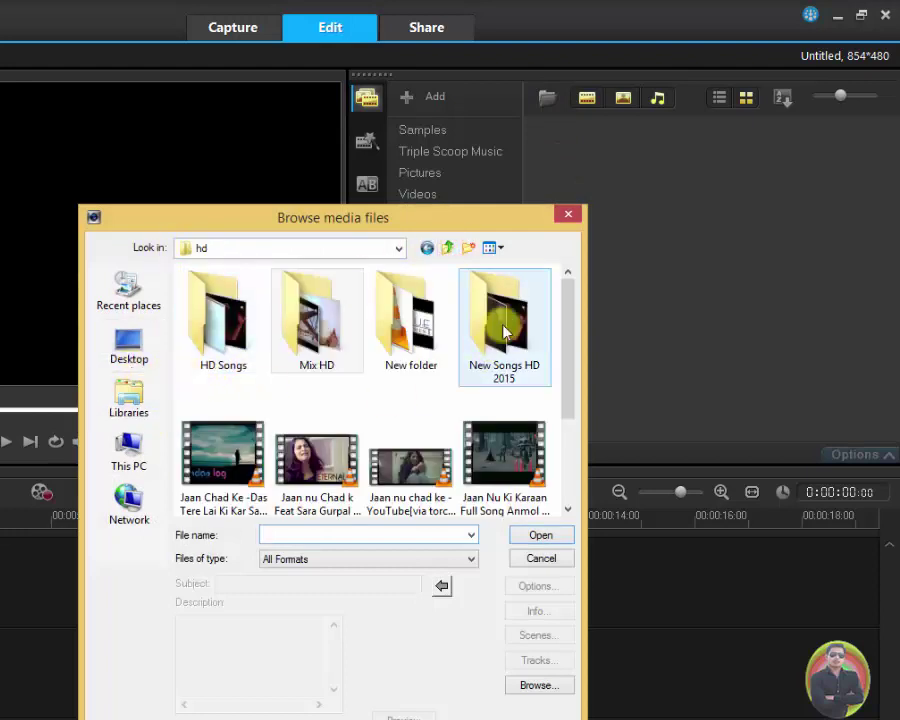
pyautogui.click(130, 348)
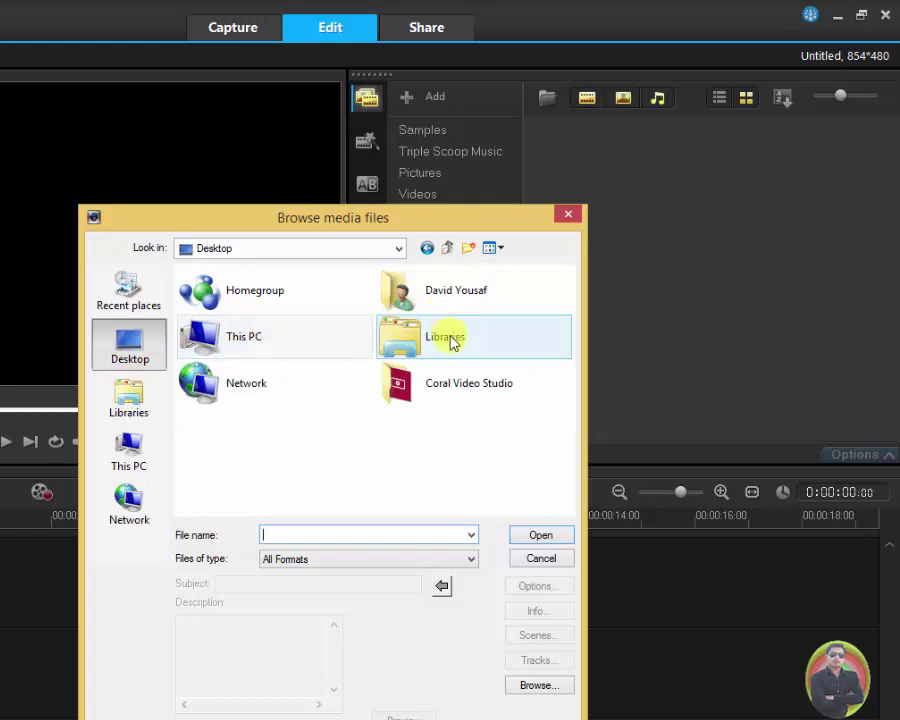
pyautogui.doubleClick(252, 336)
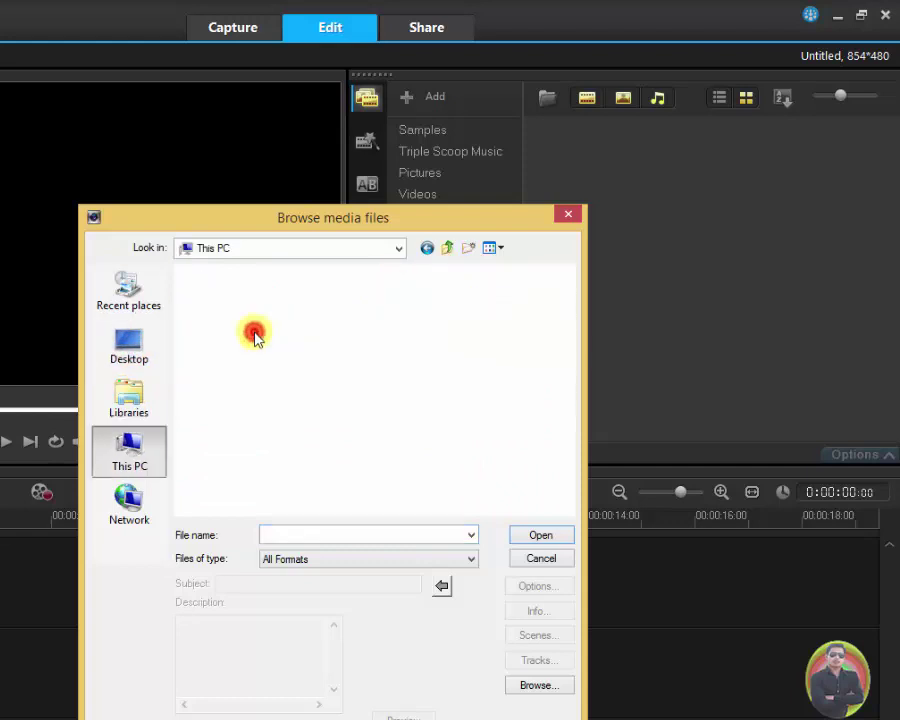
pyautogui.click(276, 396)
pyautogui.doubleClick(276, 396)
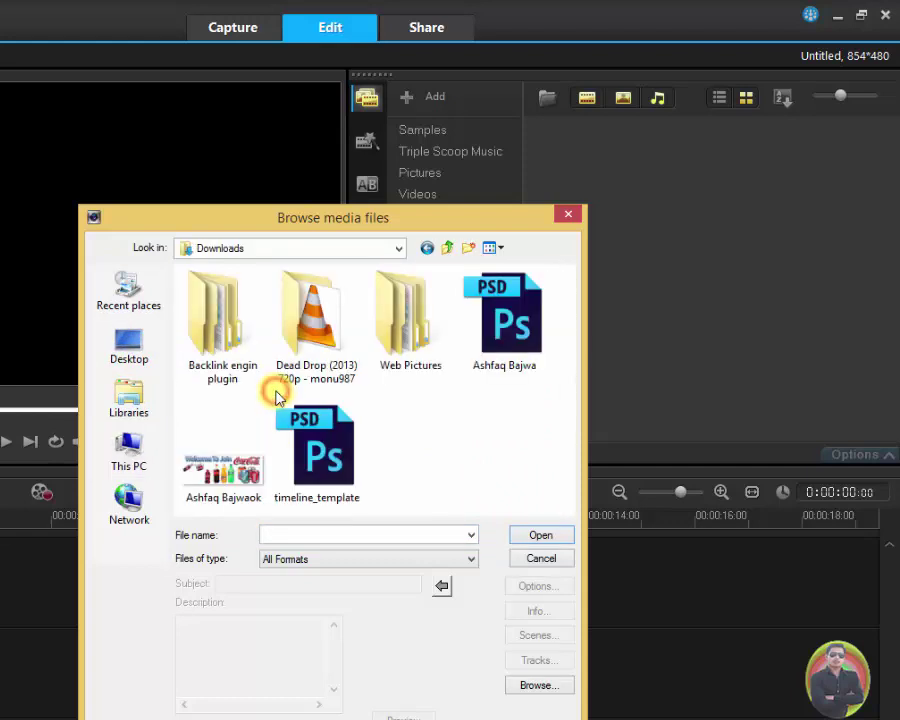
pyautogui.doubleClick(424, 358)
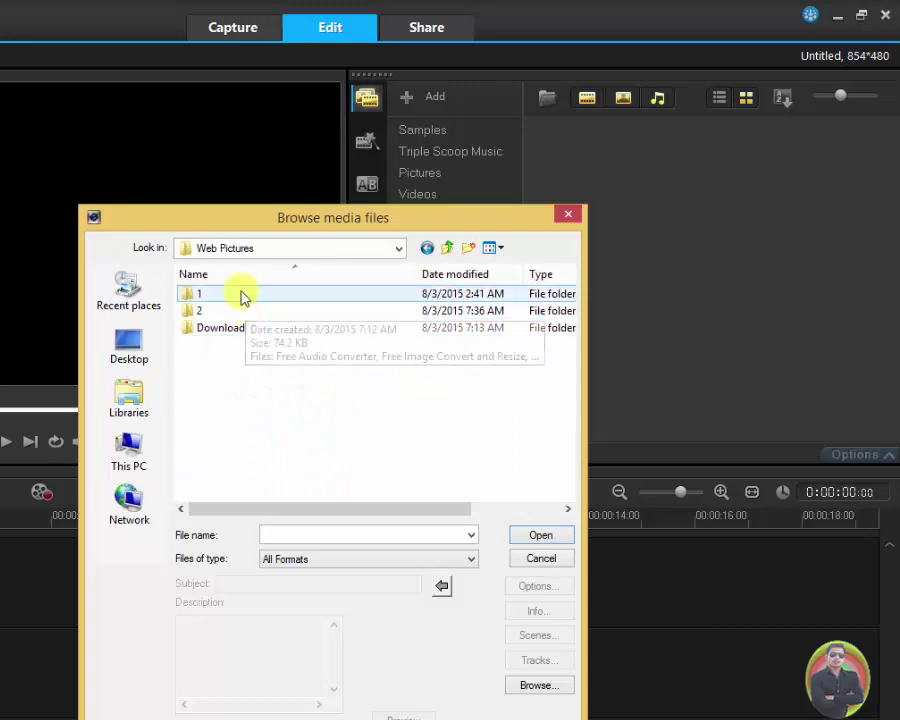
pyautogui.click(234, 307)
pyautogui.doubleClick(233, 292)
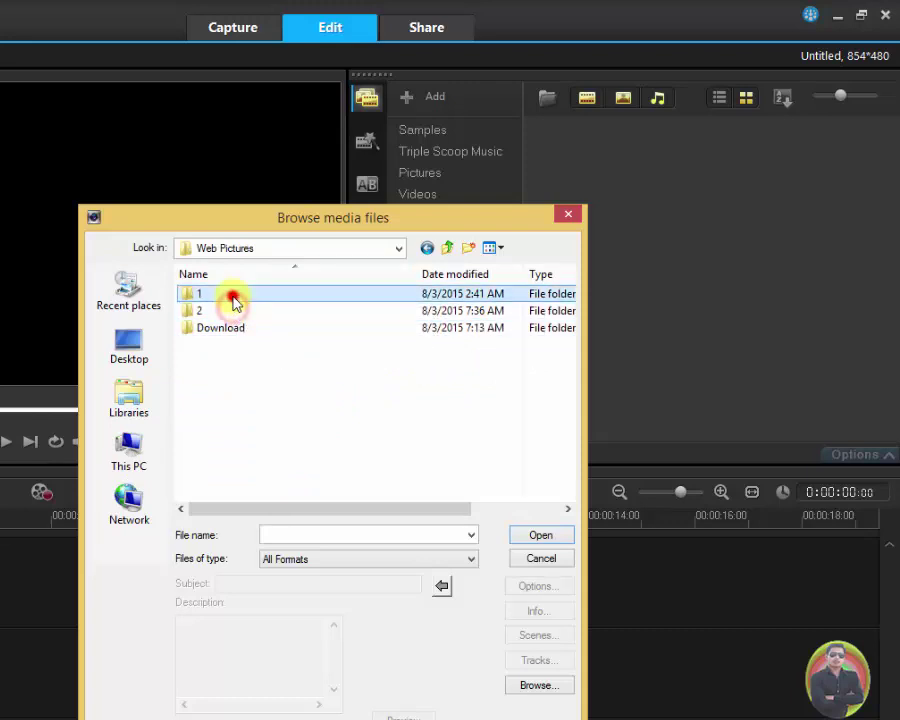
# Step: Import car.jpg and images.jpg together into the Car Pictures library folder and clear the selection
pyautogui.moveTo(567, 311); pyautogui.dragTo(566, 436)
pyautogui.click(287, 272)
pyautogui.scroll(1, 560, 368)
pyautogui.keyDown('ctrl'); pyautogui.click(222, 460); pyautogui.keyUp('ctrl')
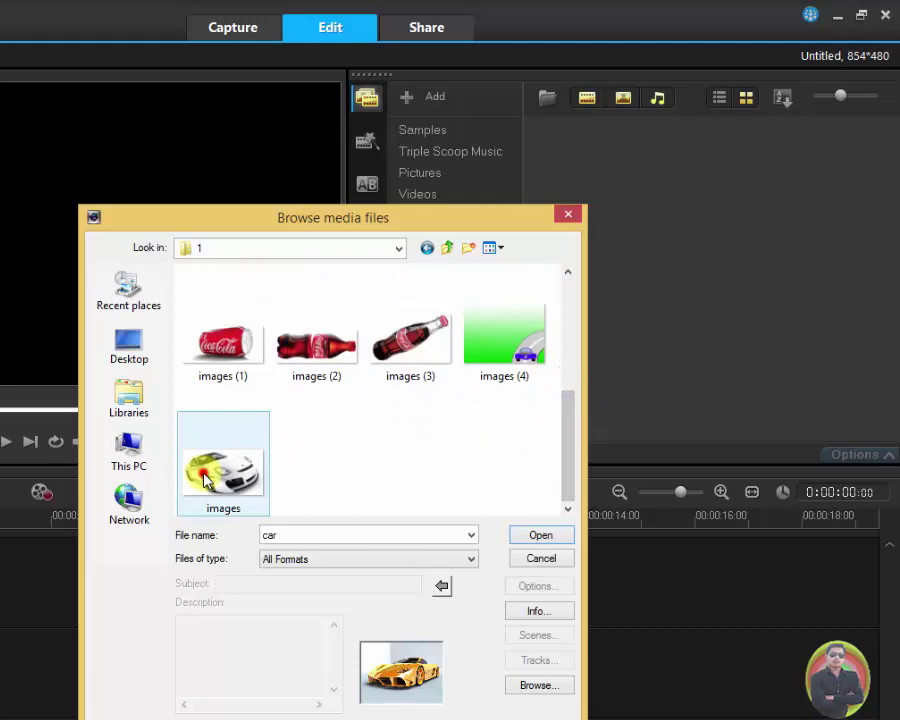
pyautogui.click(532, 536)
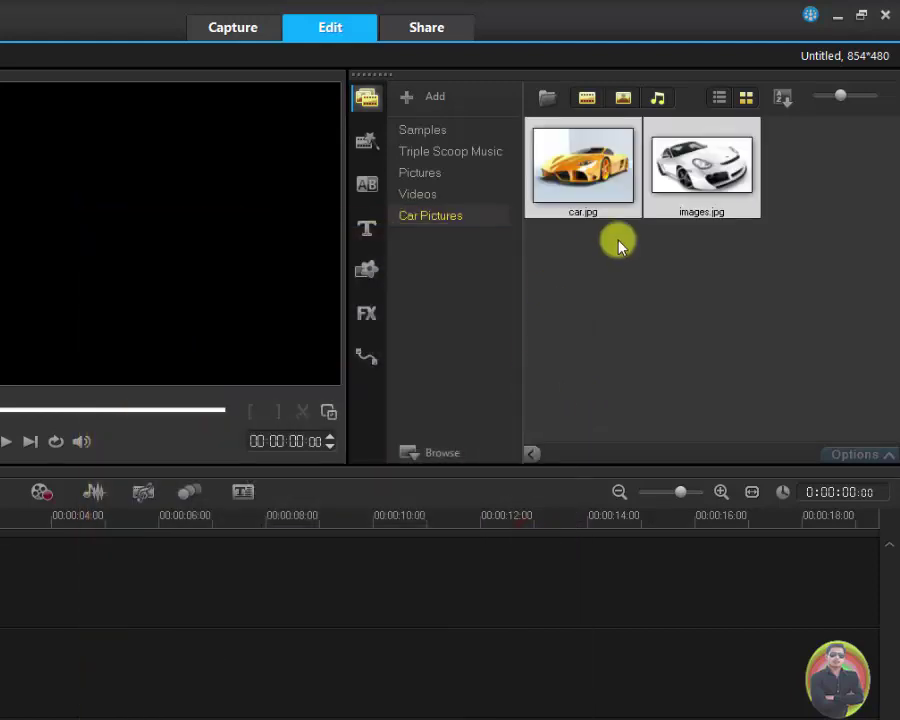
pyautogui.click(662, 270)
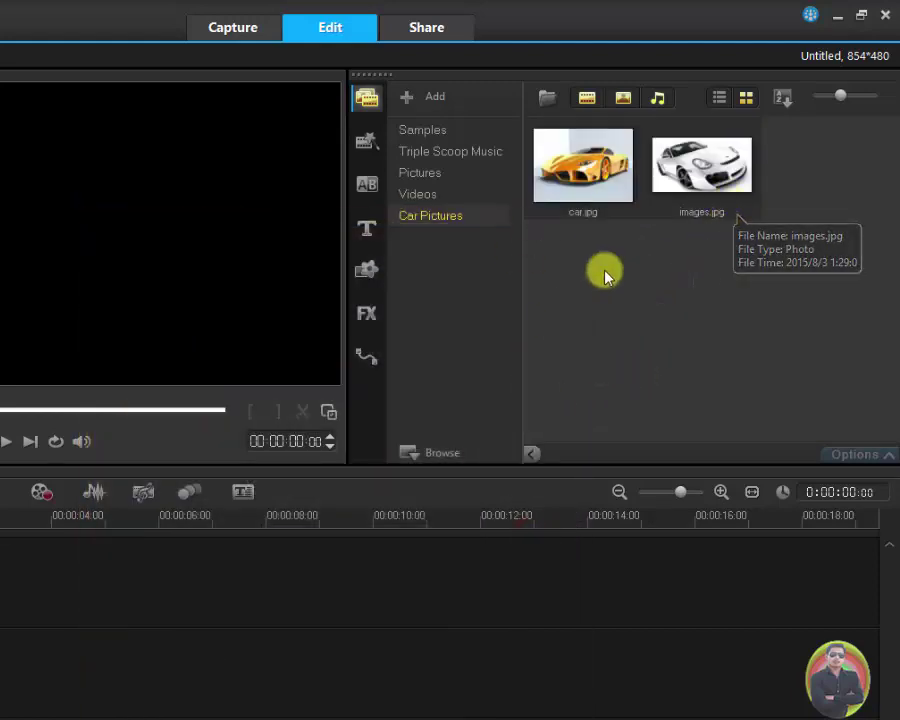
# Step: Switch between the Videos and Car Pictures library folders to compare their contents
pyautogui.click(447, 265)
pyautogui.click(418, 197)
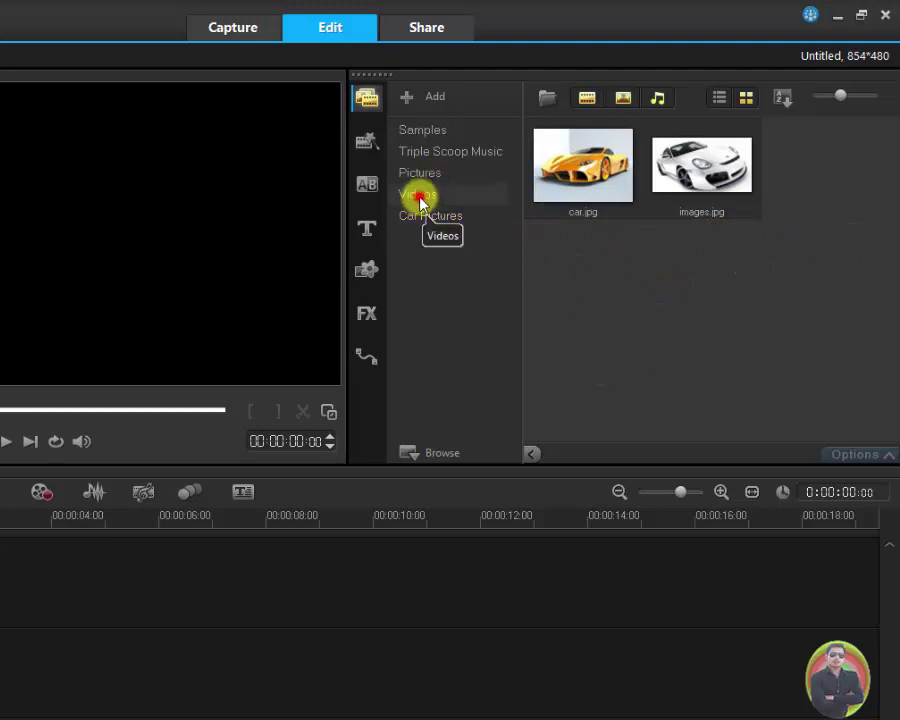
pyautogui.click(424, 217)
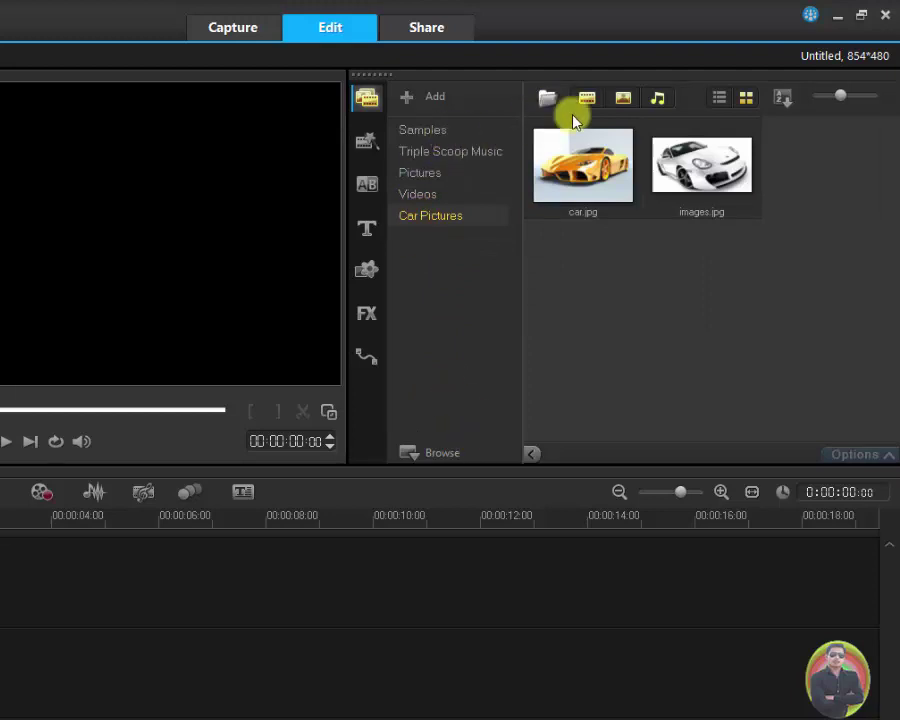
pyautogui.click(480, 197)
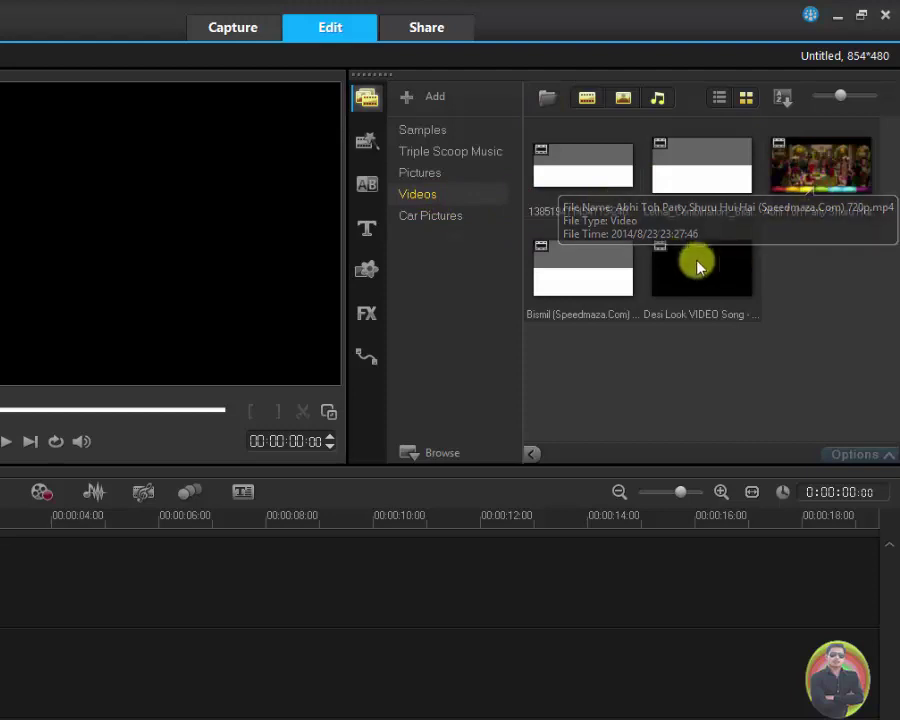
pyautogui.moveTo(575, 170); pyautogui.dragTo(0, 600)
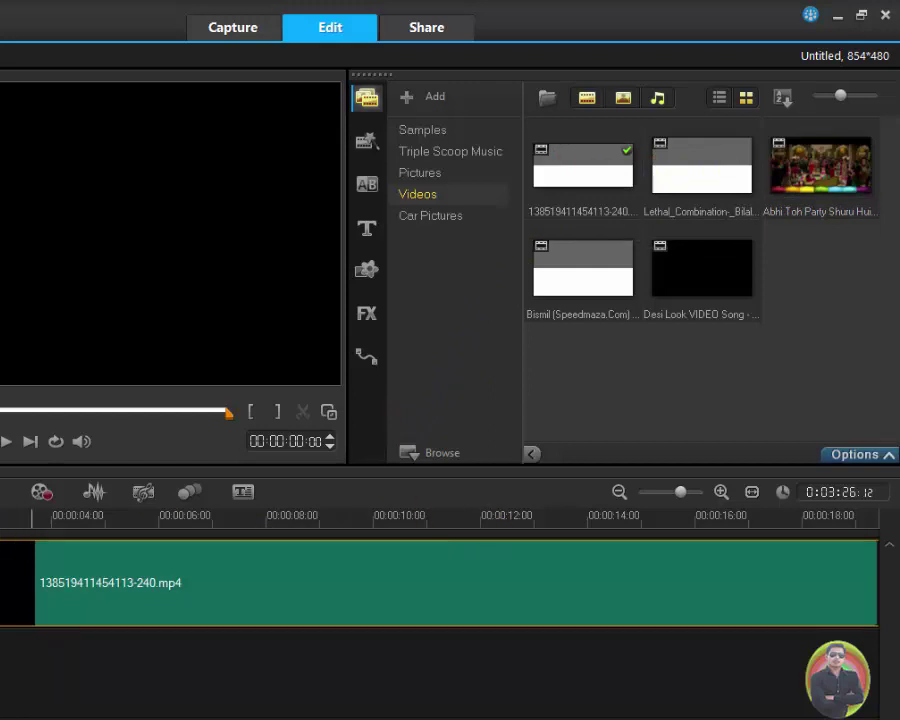
pyautogui.press('space')
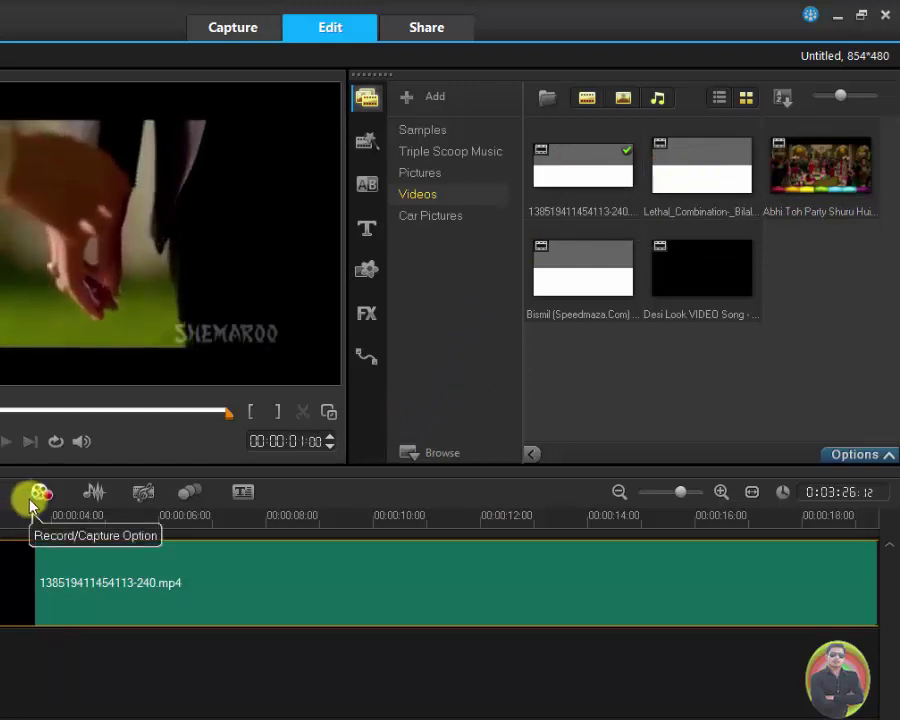
pyautogui.click(82, 441)
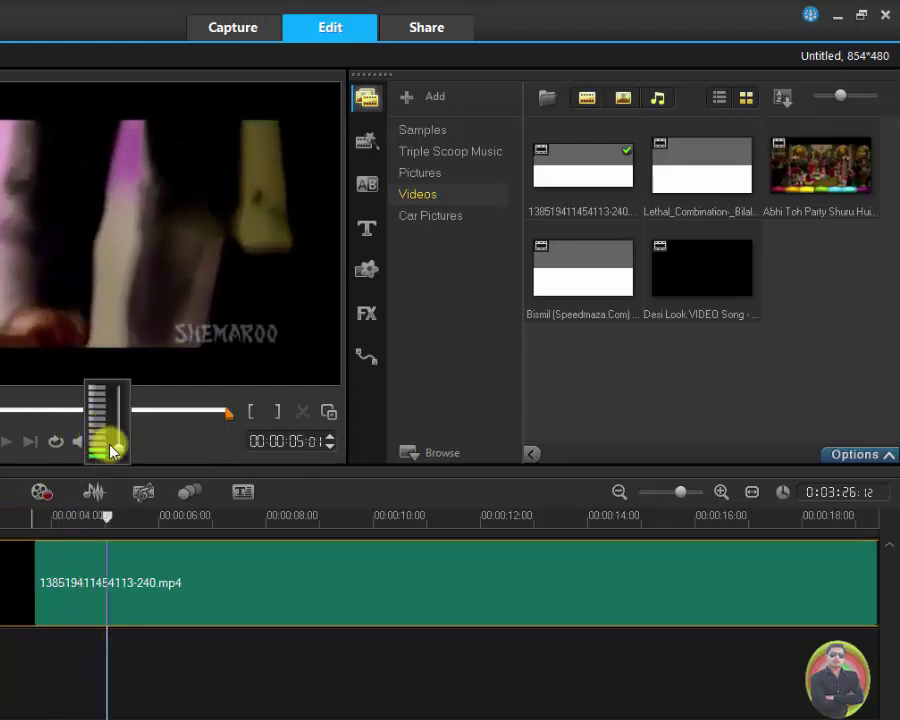
pyautogui.moveTo(119, 451); pyautogui.dragTo(121, 442)
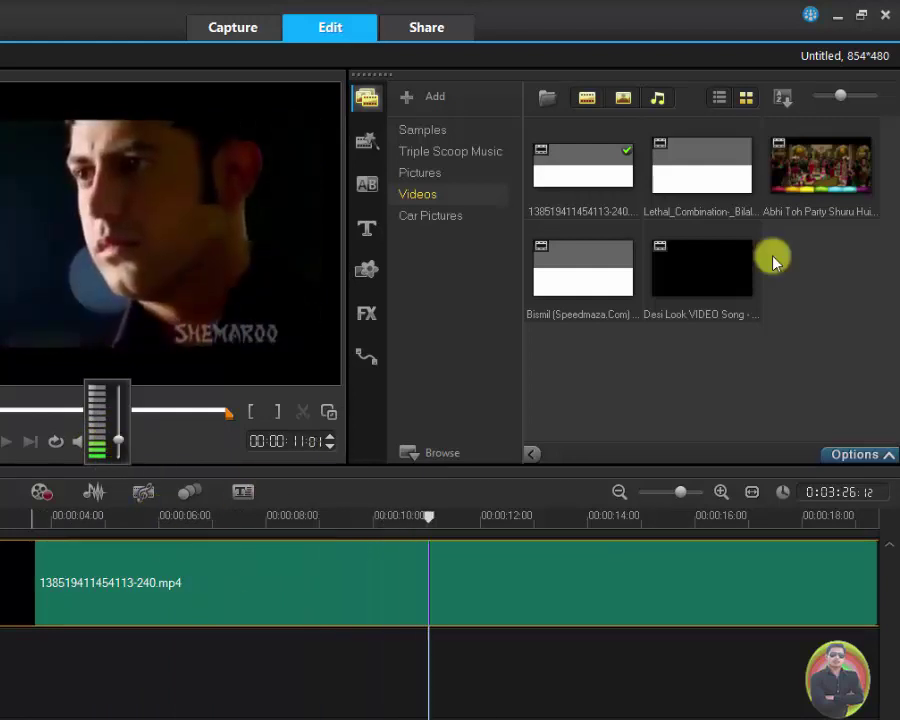
# Step: Place car.jpg from Car Pictures at the start of the overlay track and shrink it into the lower-left corner of the video picture
pyautogui.click(430, 217)
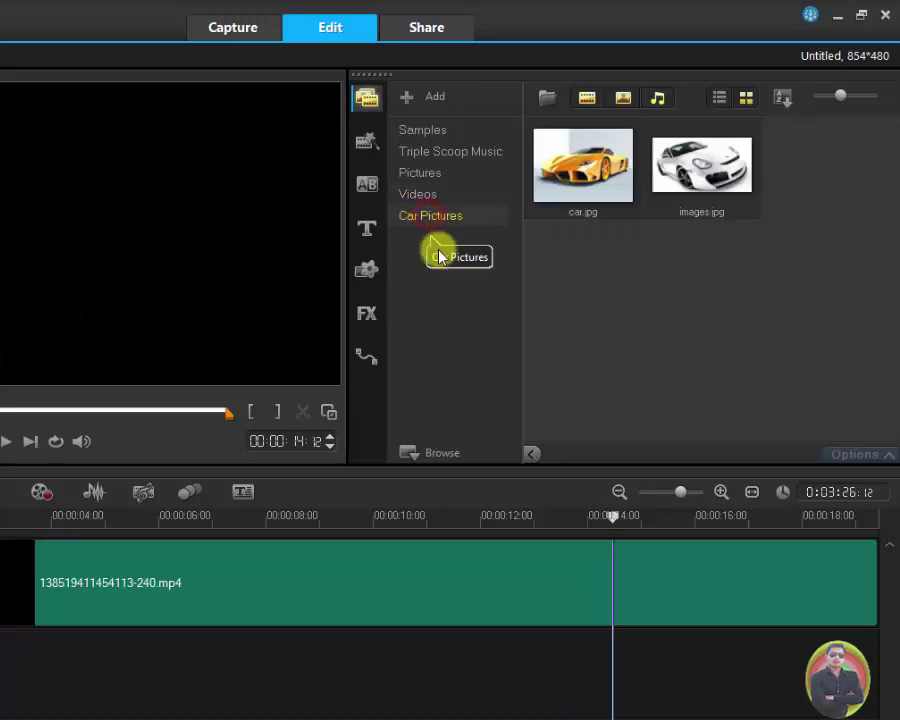
pyautogui.moveTo(580, 198); pyautogui.dragTo(0, 622)
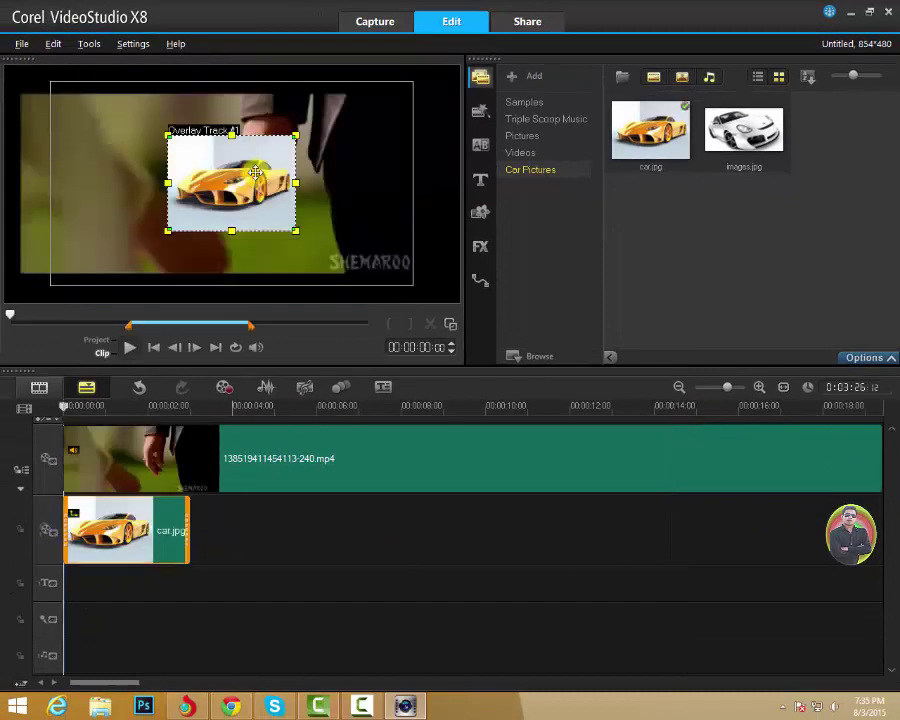
pyautogui.moveTo(256, 179); pyautogui.dragTo(260, 244)
pyautogui.moveTo(179, 195); pyautogui.dragTo(46, 262)
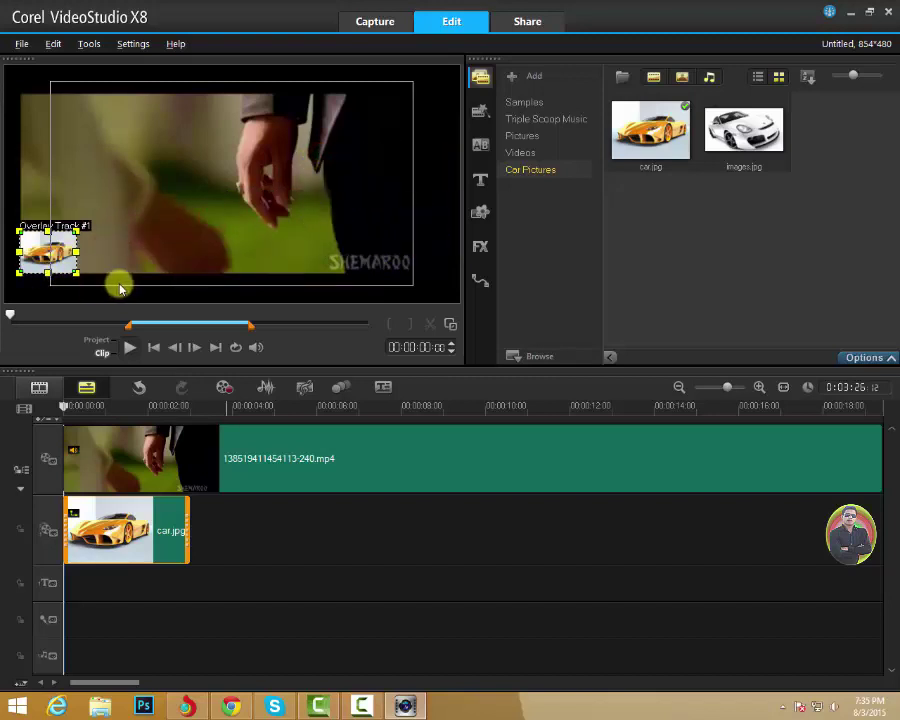
pyautogui.press('F9')
pyautogui.press('F9')
pyautogui.click(271, 445)
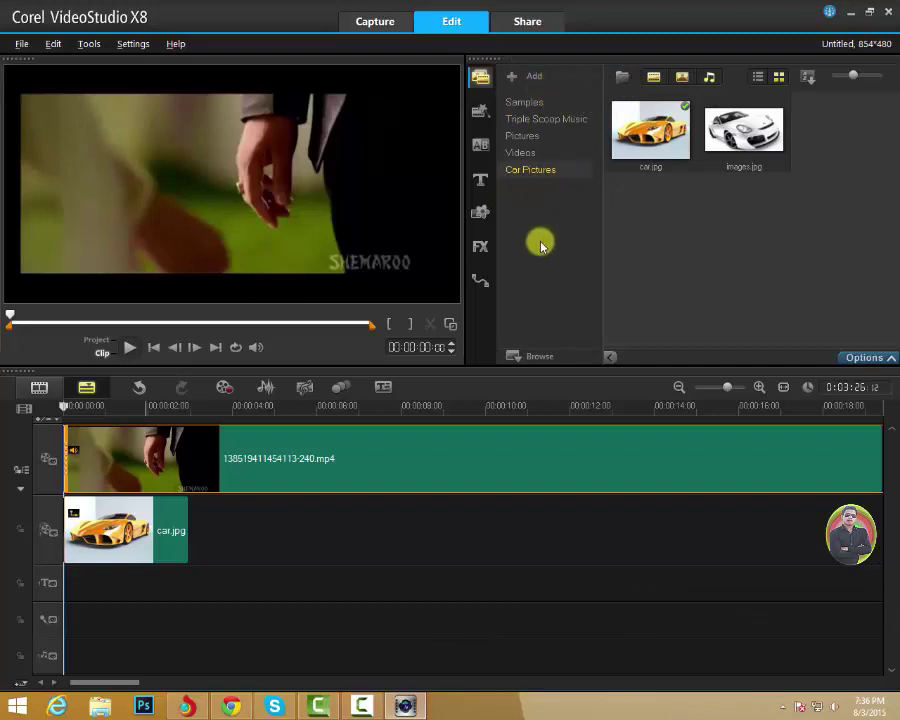
# Step: Add a library folder named Test and import cCh_rFpzA-U, the Coca_Cola_Coca cans picture, Coca_cola_logo, coke, download, download (1), images (2) and images (3)
pyautogui.click(535, 77)
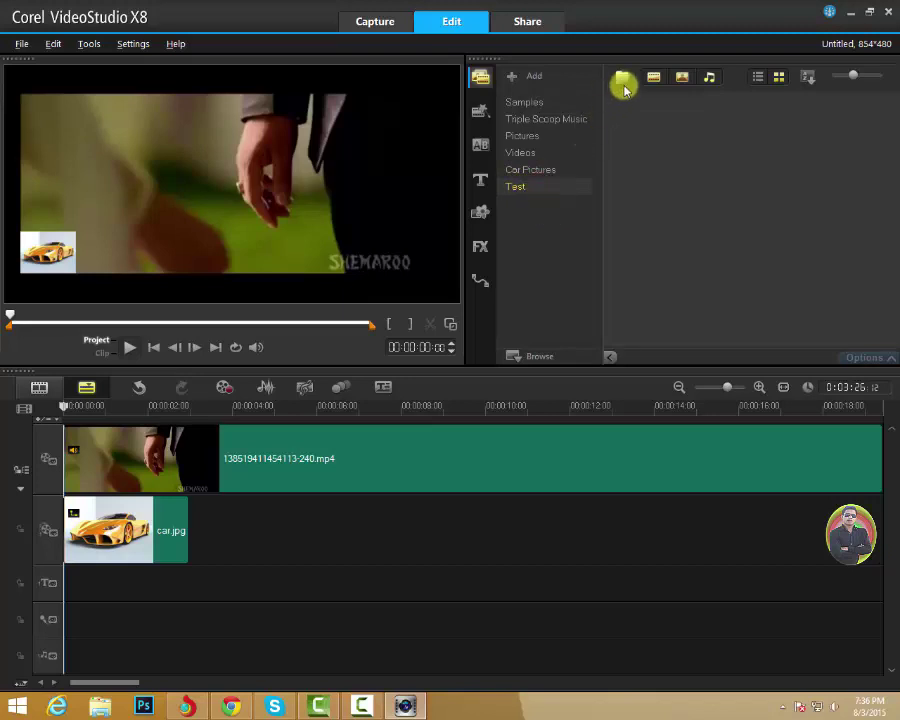
pyautogui.click(623, 82)
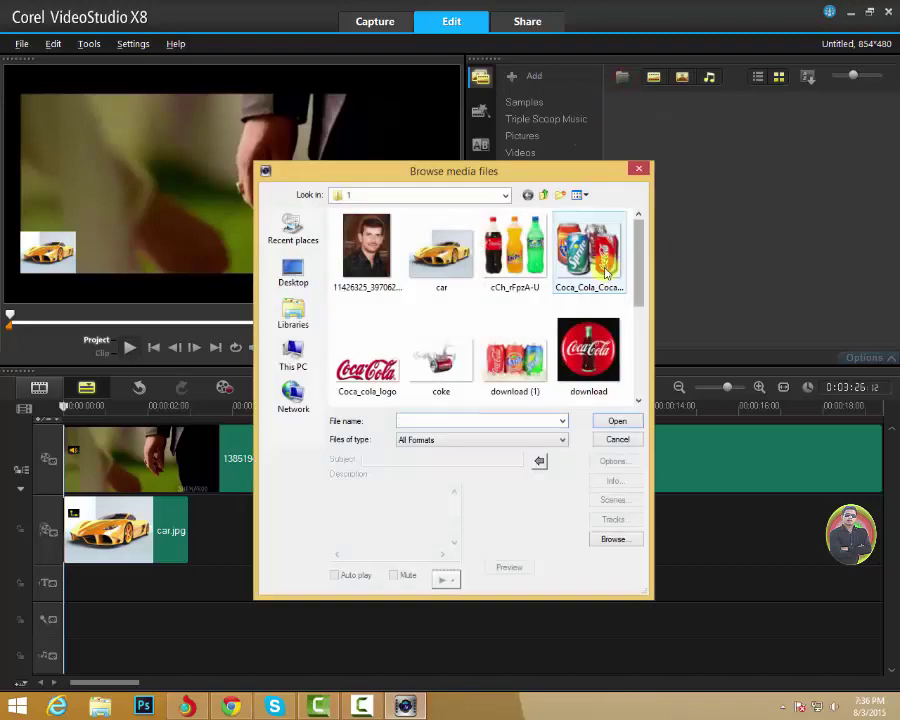
pyautogui.click(586, 258)
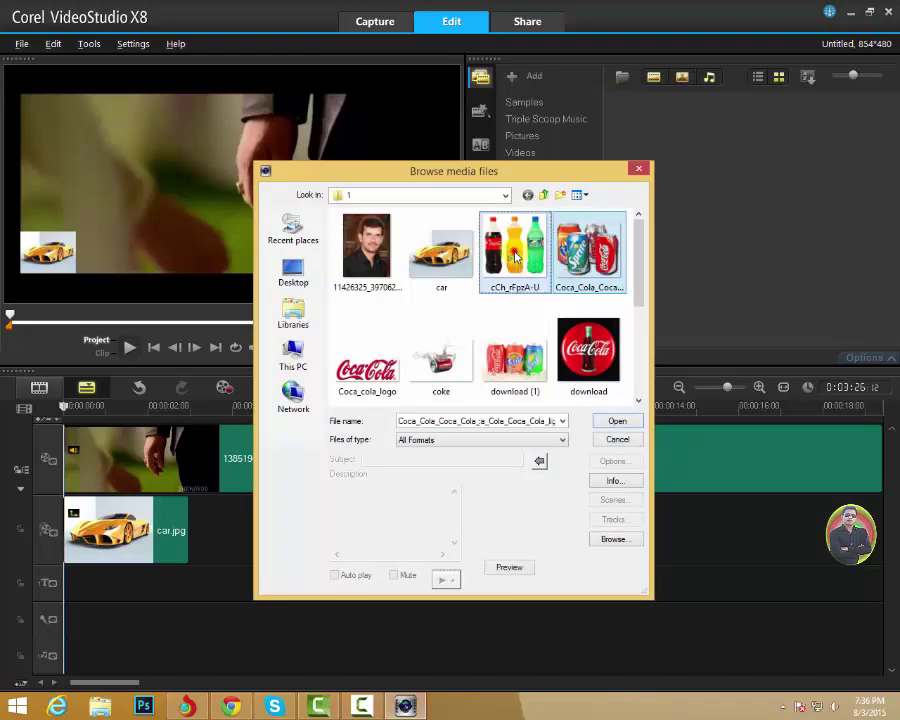
pyautogui.keyDown('ctrl'); pyautogui.click(516, 258); pyautogui.keyUp('ctrl')
pyautogui.keyDown('ctrl'); pyautogui.click(588, 352); pyautogui.keyUp('ctrl')
pyautogui.keyDown('ctrl'); pyautogui.click(486, 366); pyautogui.keyUp('ctrl')
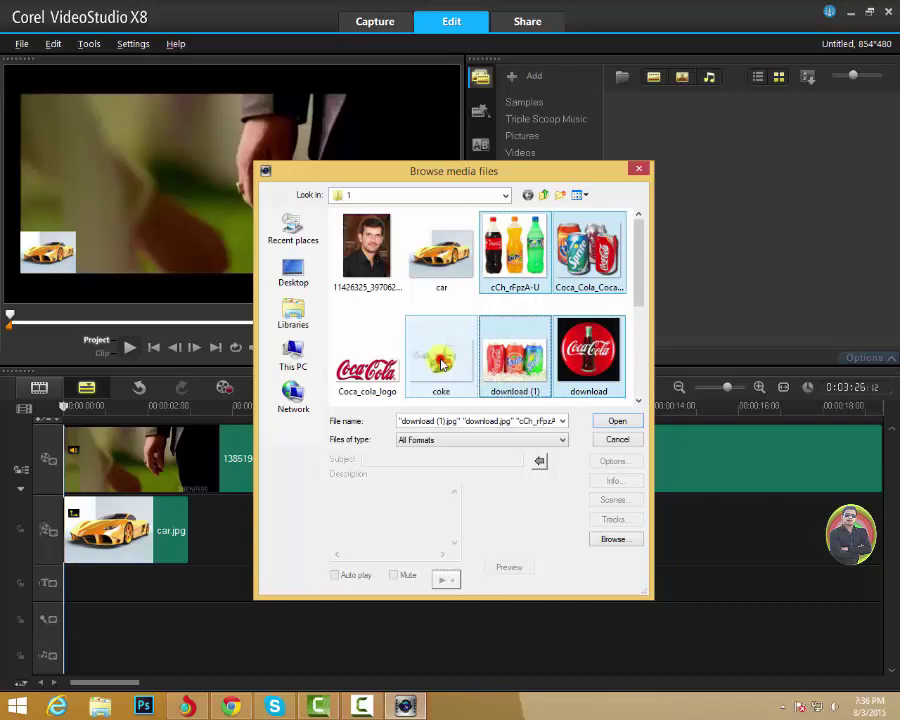
pyautogui.keyDown('ctrl'); pyautogui.click(441, 355); pyautogui.keyUp('ctrl')
pyautogui.keyDown('ctrl'); pyautogui.click(367, 355); pyautogui.keyUp('ctrl')
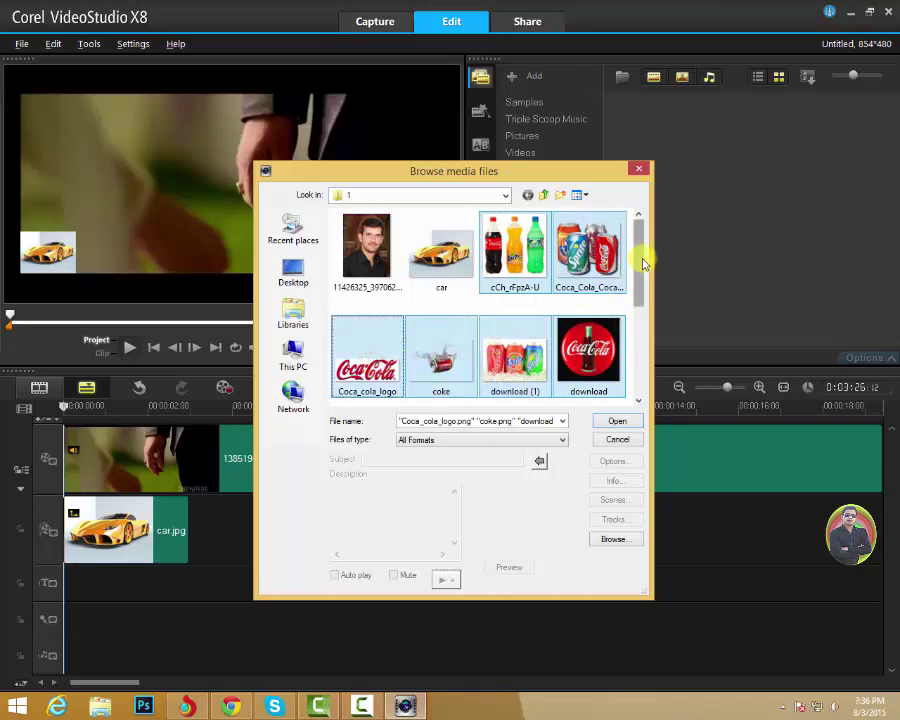
pyautogui.moveTo(638, 255); pyautogui.dragTo(638, 333)
pyautogui.keyDown('ctrl'); pyautogui.click(590, 330); pyautogui.keyUp('ctrl')
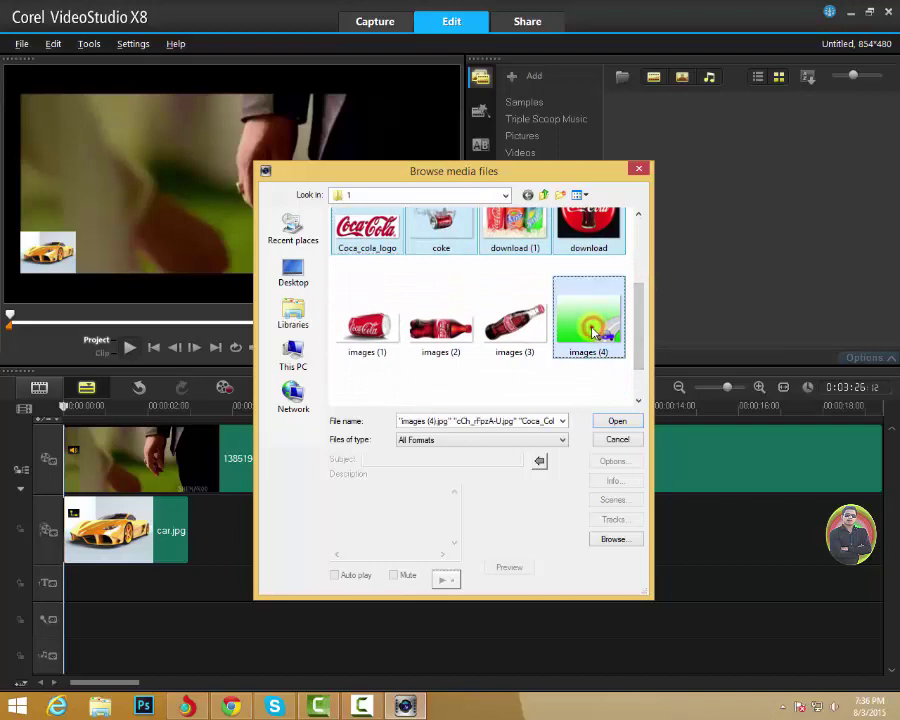
pyautogui.keyDown('ctrl'); pyautogui.click(590, 330); pyautogui.keyUp('ctrl')
pyautogui.keyDown('ctrl'); pyautogui.click(515, 327); pyautogui.keyUp('ctrl')
pyautogui.keyDown('ctrl'); pyautogui.click(441, 327); pyautogui.keyUp('ctrl')
pyautogui.press('Return')
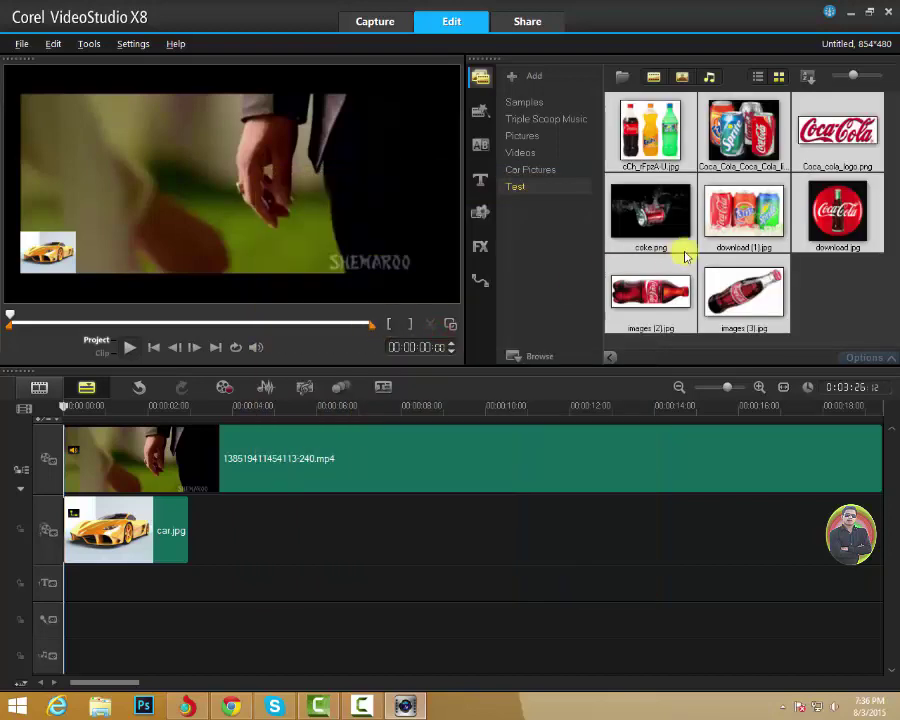
pyautogui.click(835, 286)
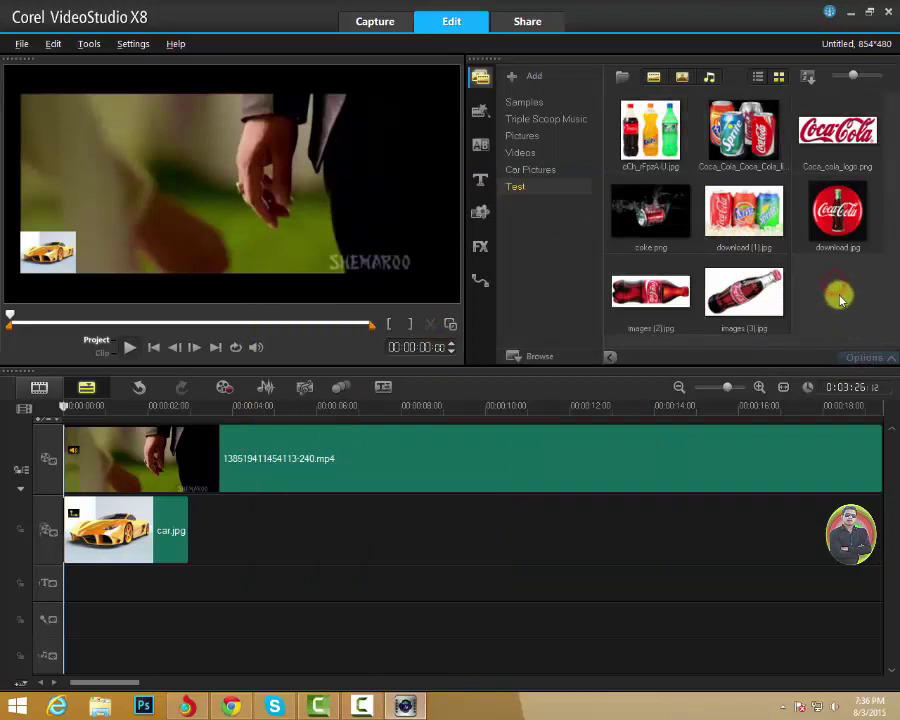
# Step: Place cCh_rFpzA-U.jpg, download.jpg, images (3).jpg and coke.png from the Test folder in sequence after car.jpg on the overlay track
pyautogui.moveTo(655, 135); pyautogui.dragTo(243, 532)
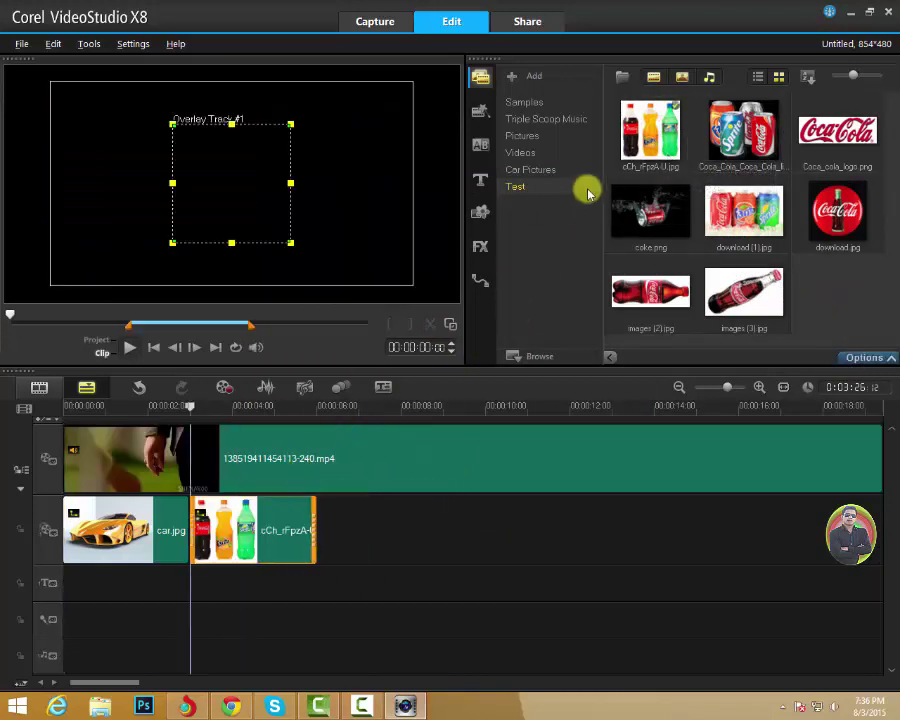
pyautogui.moveTo(837, 210); pyautogui.dragTo(338, 528)
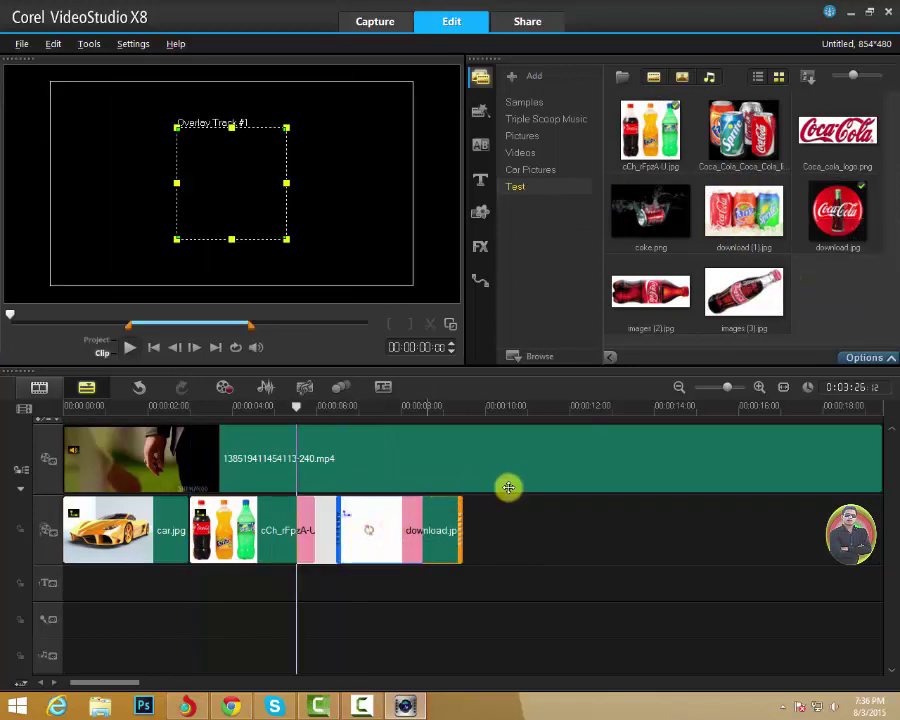
pyautogui.moveTo(743, 292); pyautogui.dragTo(424, 527)
pyautogui.moveTo(648, 218); pyautogui.dragTo(599, 530)
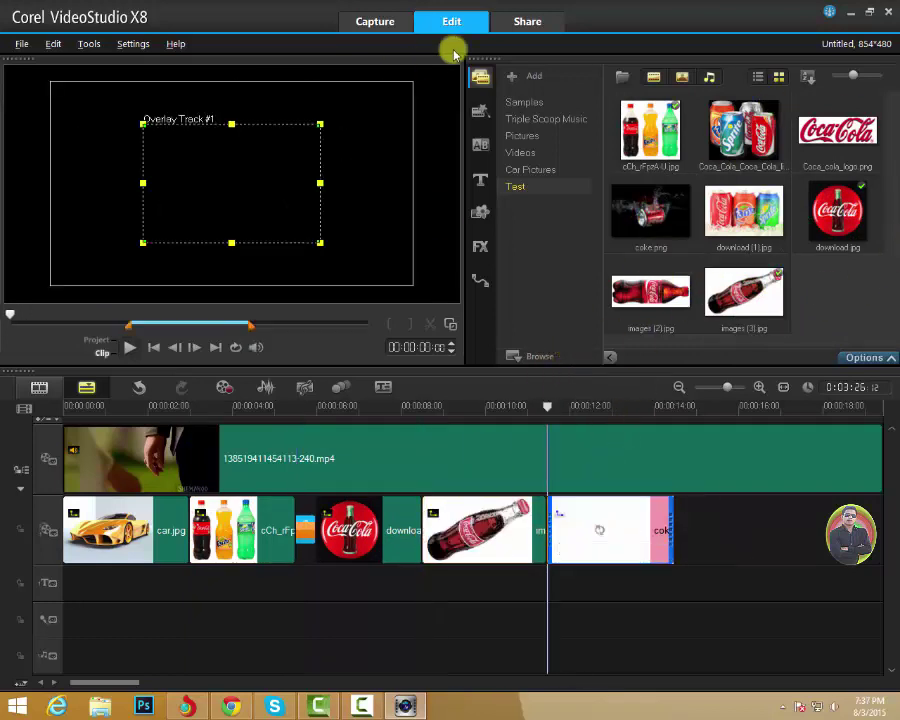
# Step: Look through the contents of the Samples, Triple Scoop Music, Pictures, Videos, Car Pictures and Test library folders
pyautogui.click(537, 101)
pyautogui.click(562, 120)
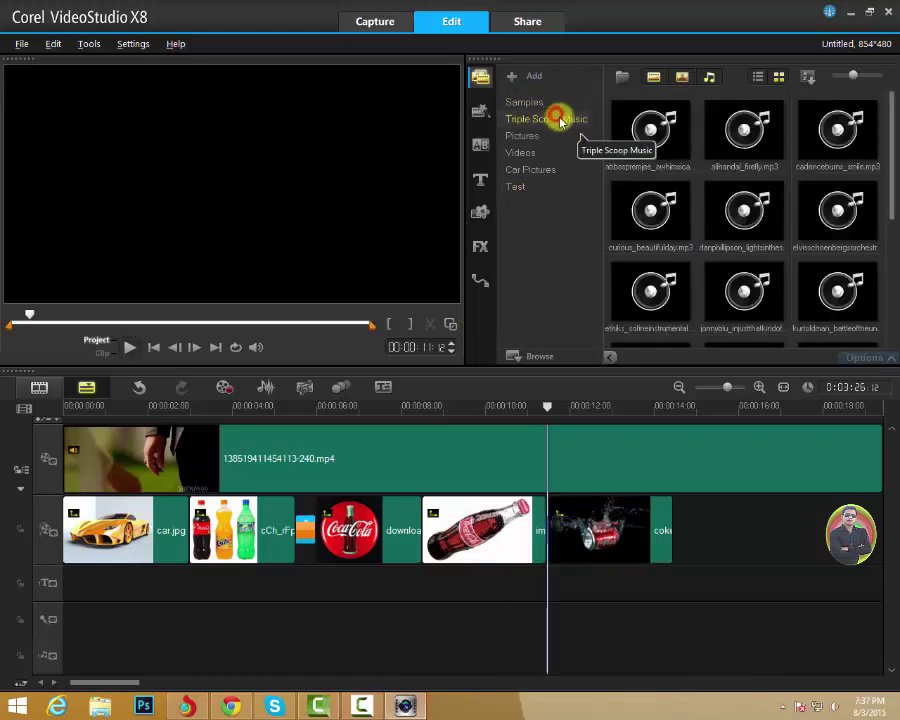
pyautogui.click(522, 136)
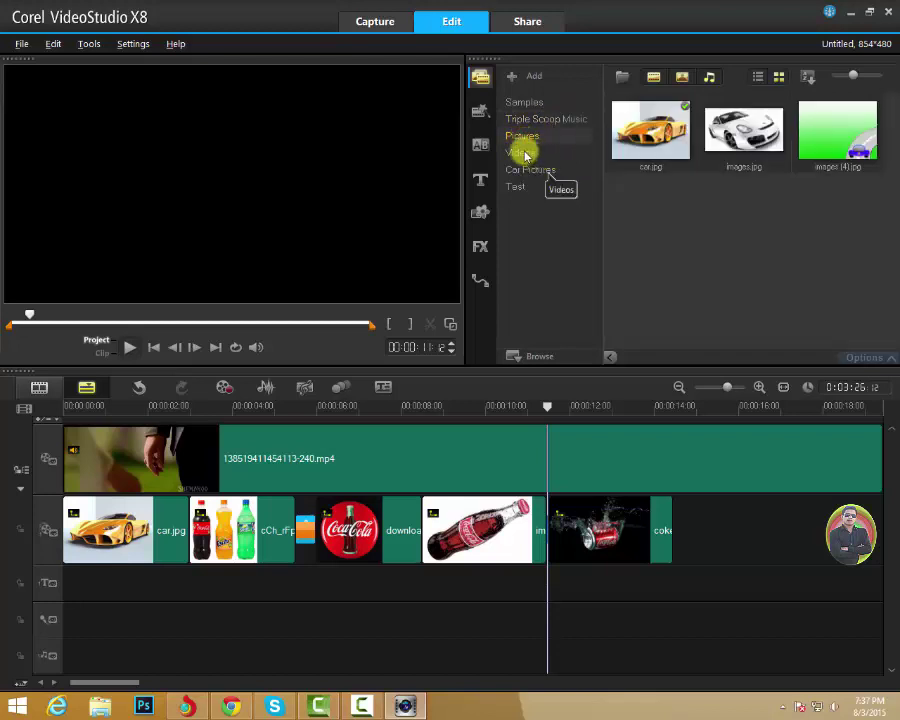
pyautogui.click(521, 152)
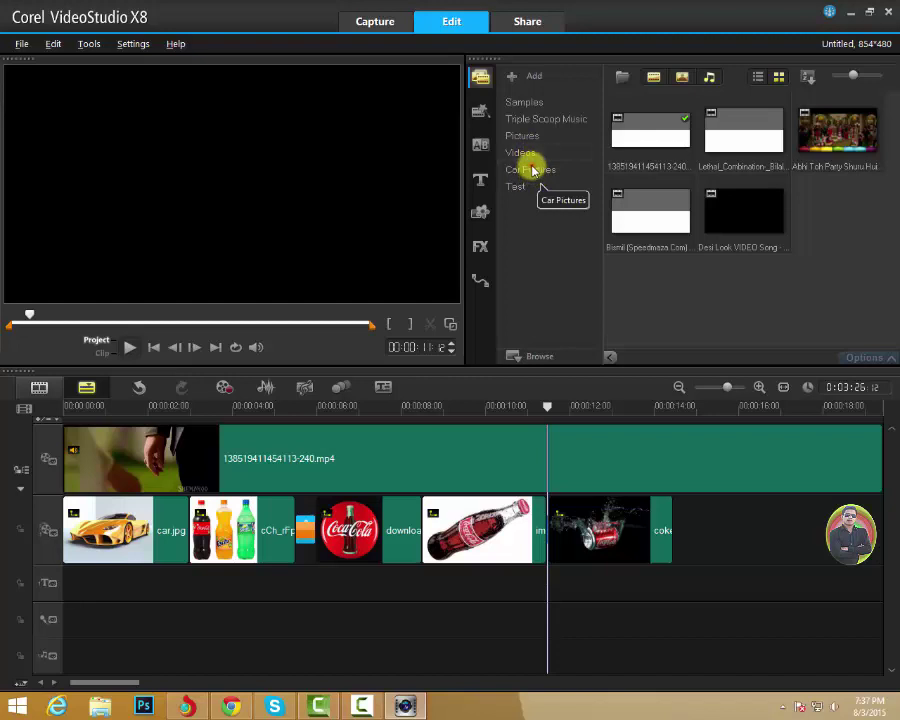
pyautogui.click(531, 169)
pyautogui.click(515, 186)
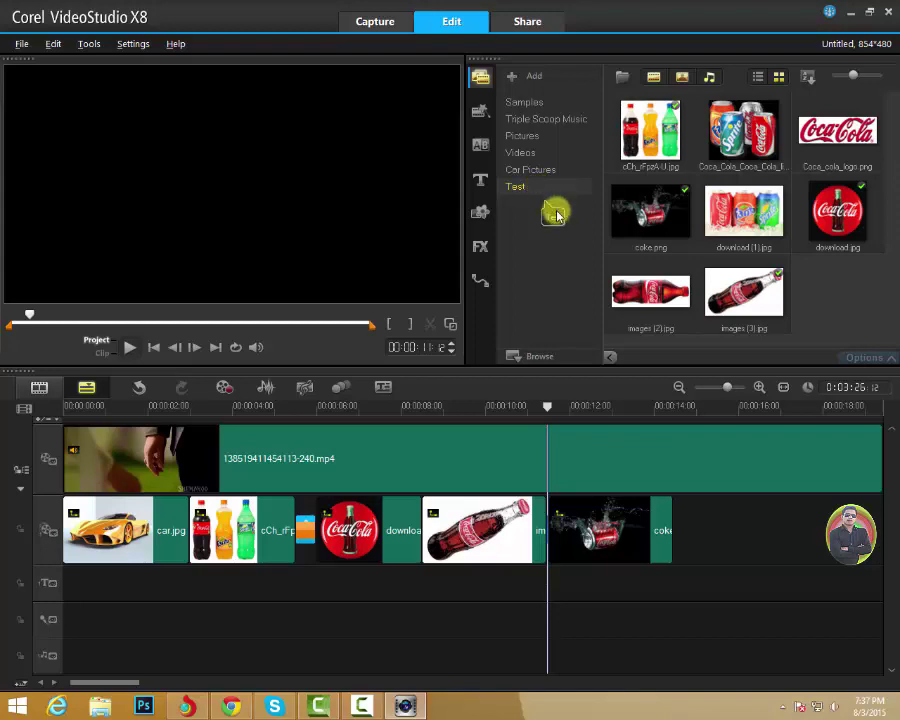
# Step: Import the cCh_rFpzA-U bottles picture into the Car Pictures library folder
pyautogui.click(541, 173)
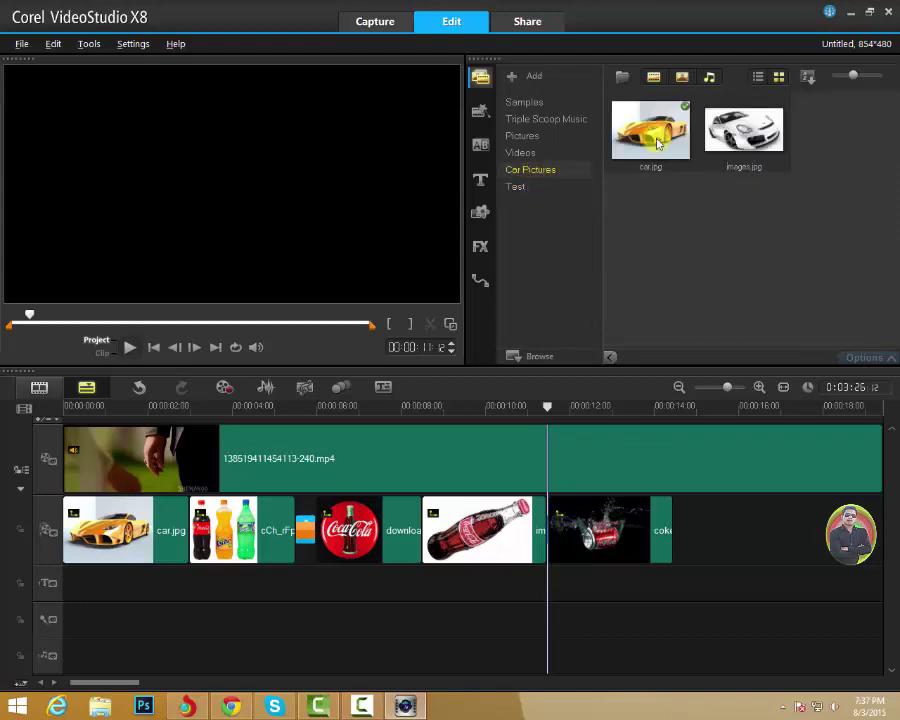
pyautogui.click(623, 77)
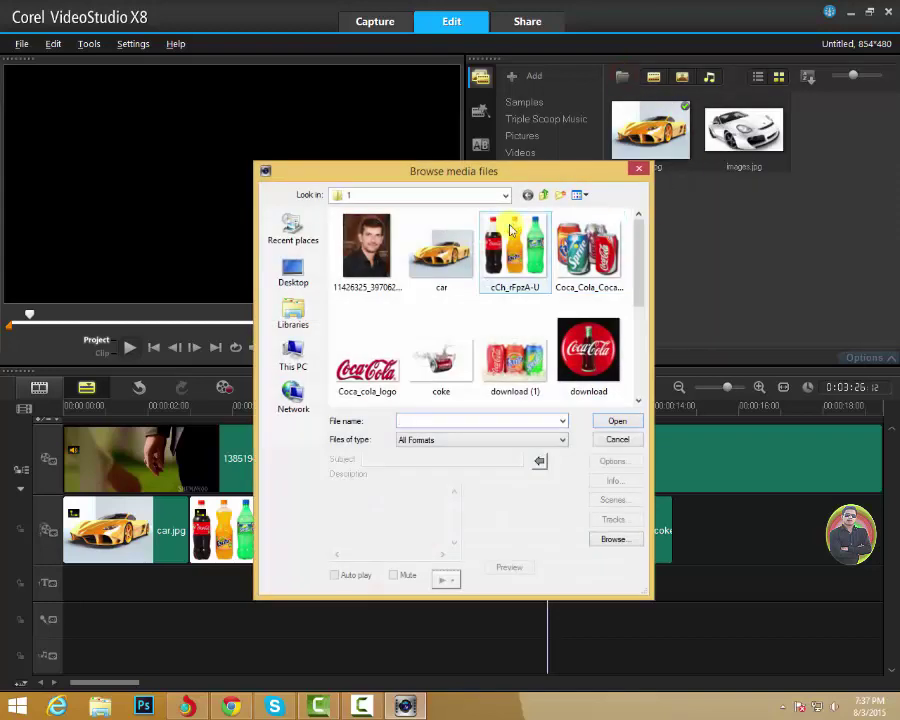
pyautogui.doubleClick(491, 240)
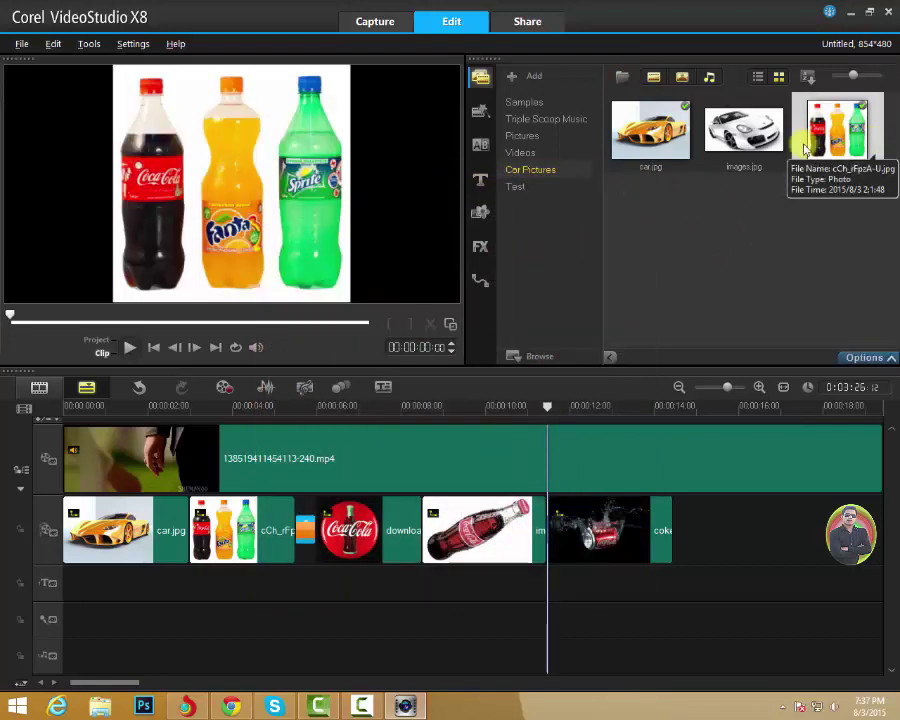
pyautogui.click(519, 190)
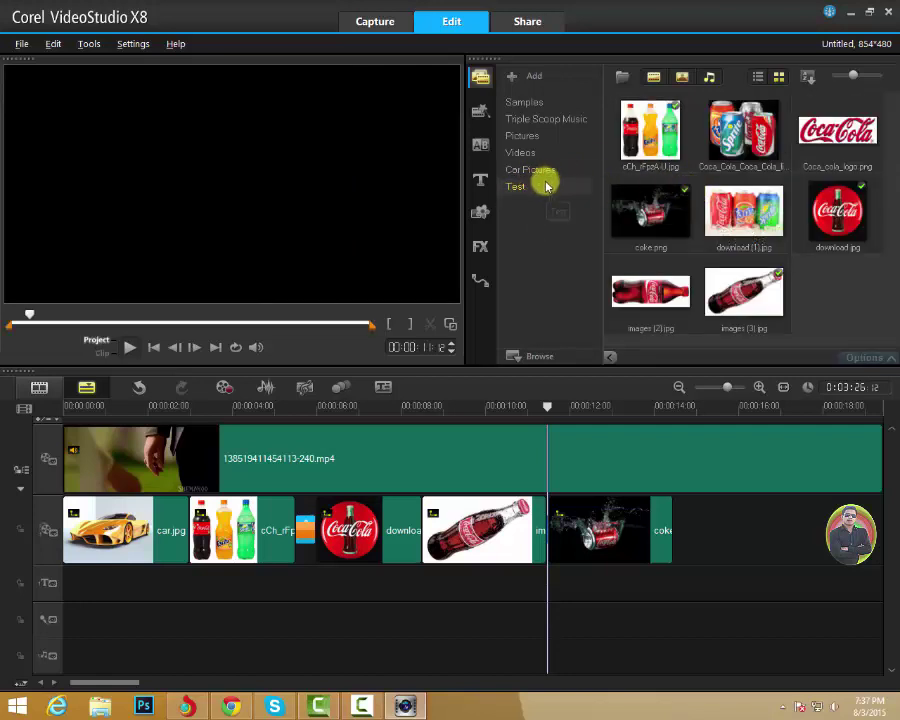
pyautogui.rightClick(641, 121)
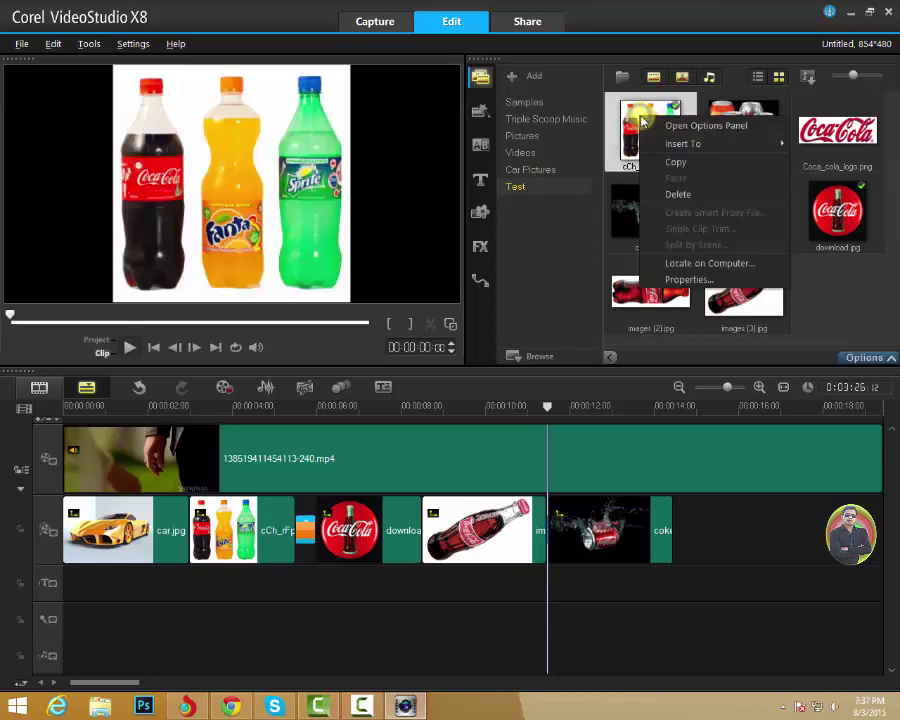
pyautogui.moveTo(683, 142)
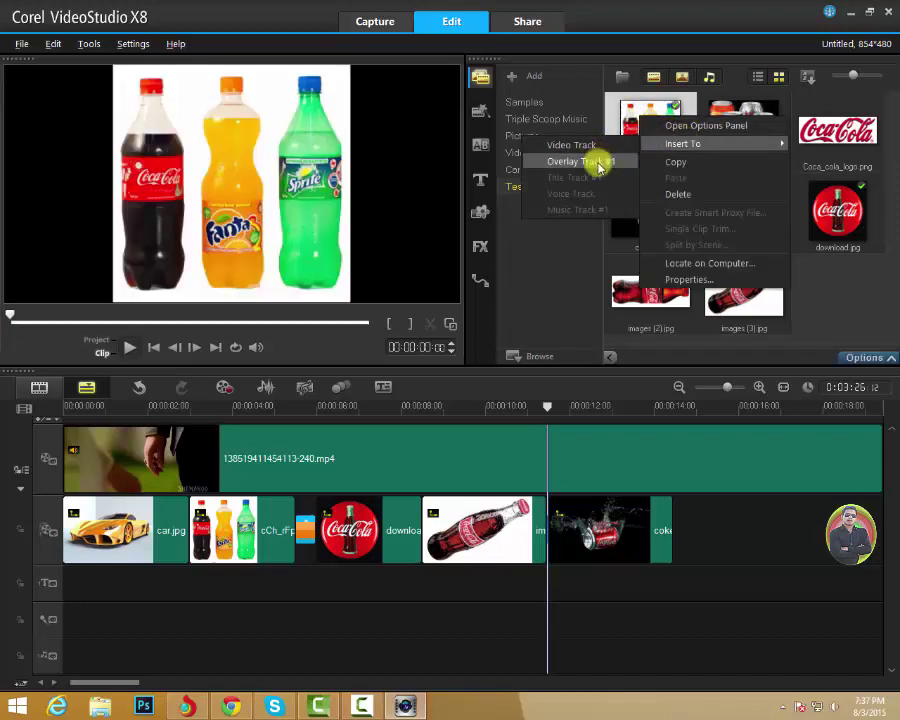
pyautogui.click(594, 148)
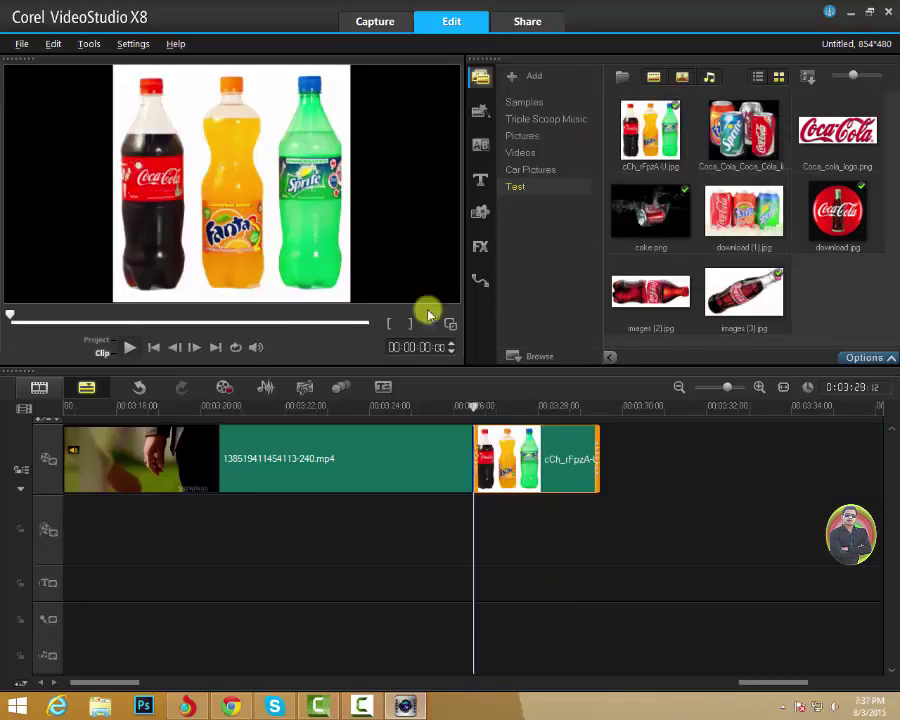
# Step: Try overlapping cCh_rFpzA-U.jpg with the end of the video clip, and move it back behind the clip on the video track
pyautogui.moveTo(557, 456); pyautogui.dragTo(324, 462)
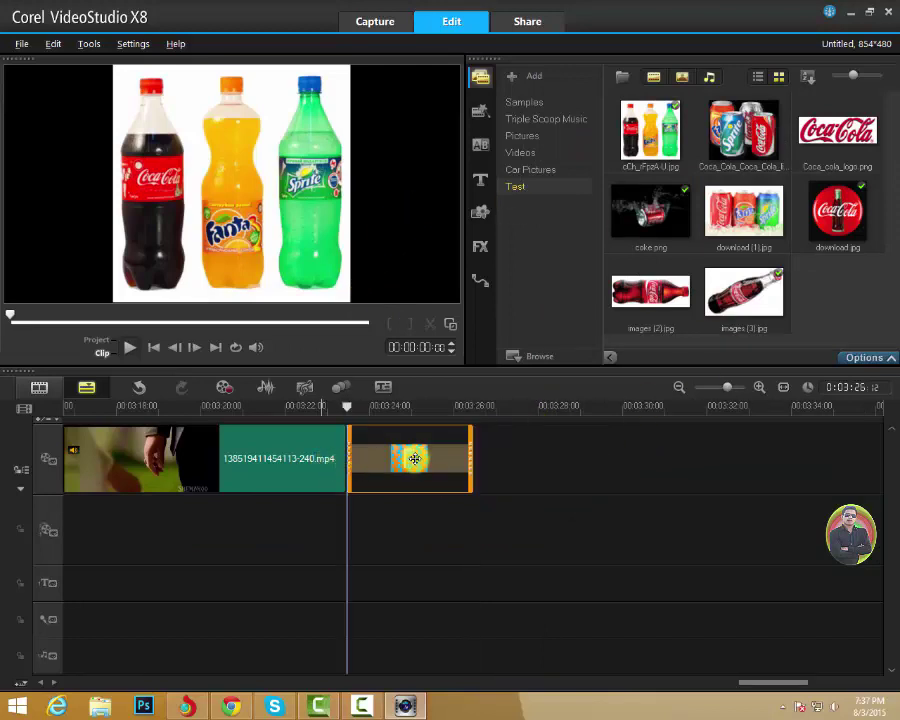
pyautogui.moveTo(412, 456); pyautogui.dragTo(603, 462)
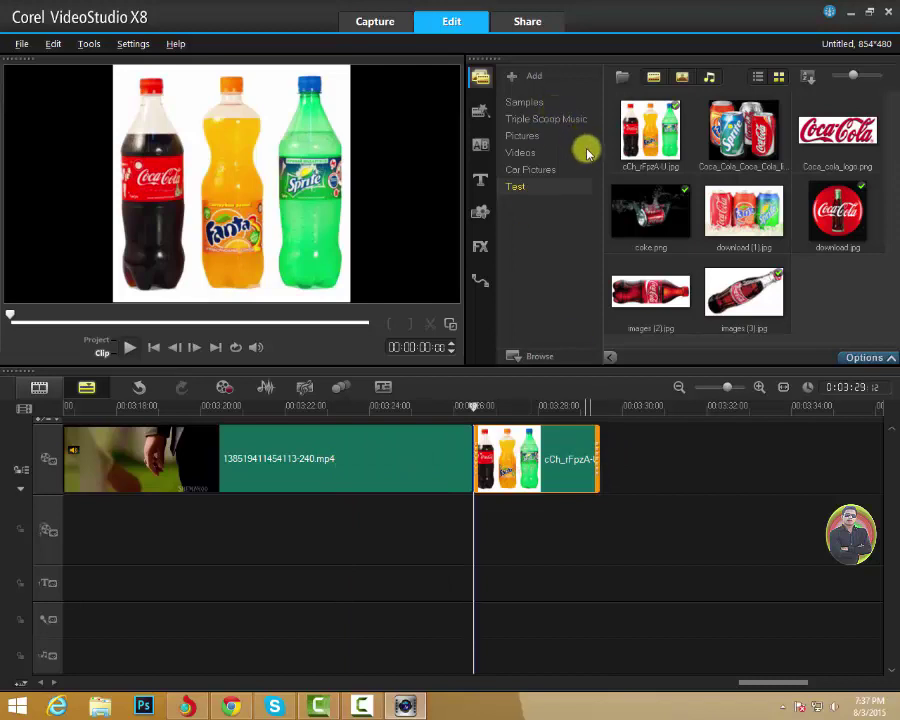